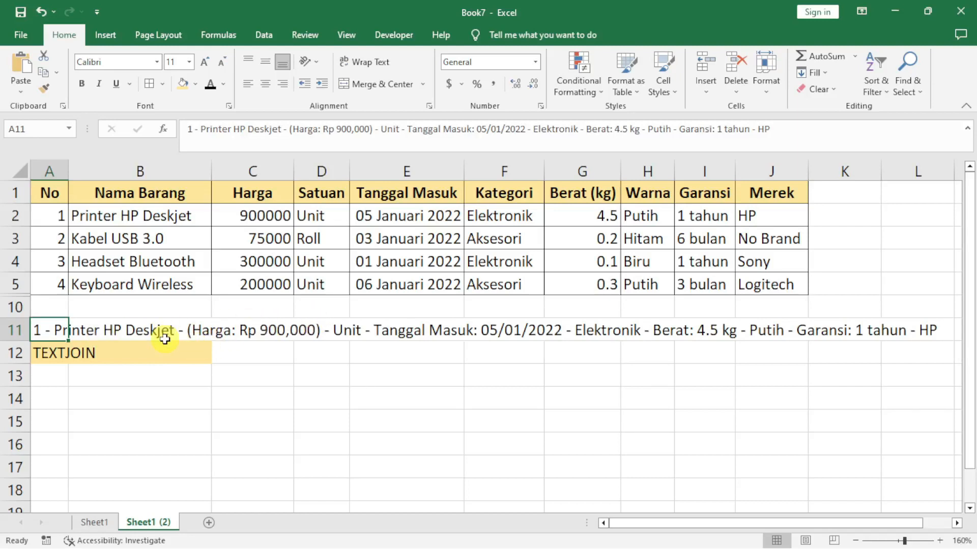
# - Examine the sample joined text in row 11 and its separators, and the Tanggal Masuk dates in E2:E5
pyautogui.click(195, 331)
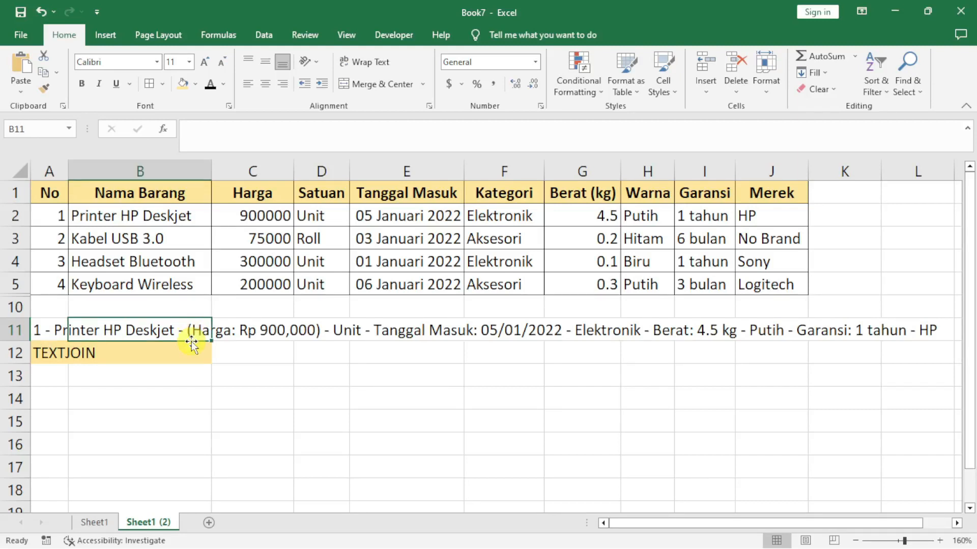
pyautogui.click(258, 341)
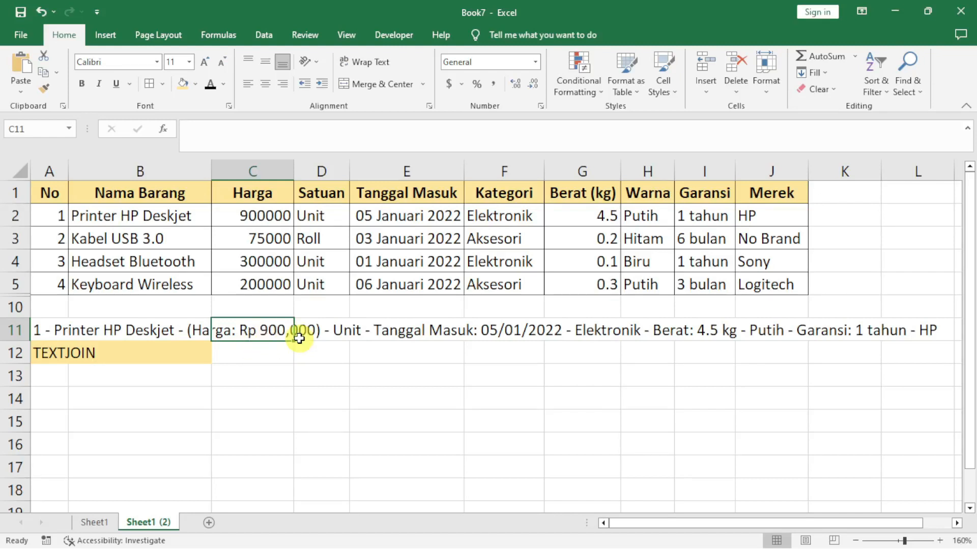
pyautogui.click(485, 332)
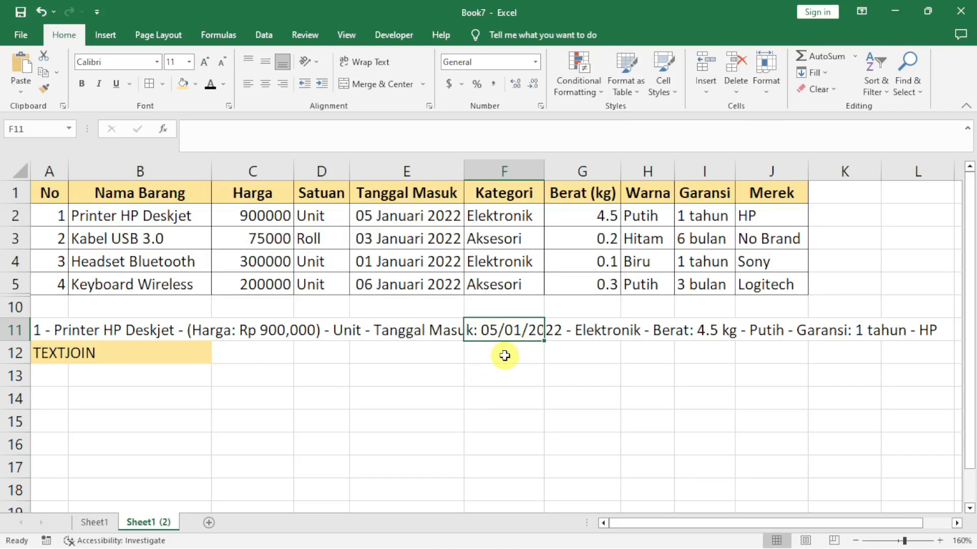
pyautogui.click(407, 208)
pyautogui.moveTo(407, 208); pyautogui.dragTo(406, 285)
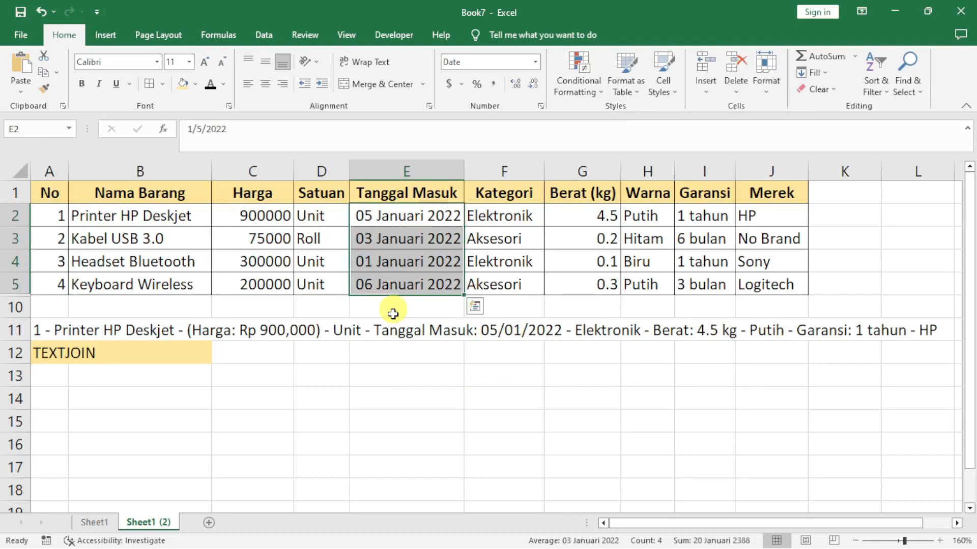
pyautogui.click(407, 376)
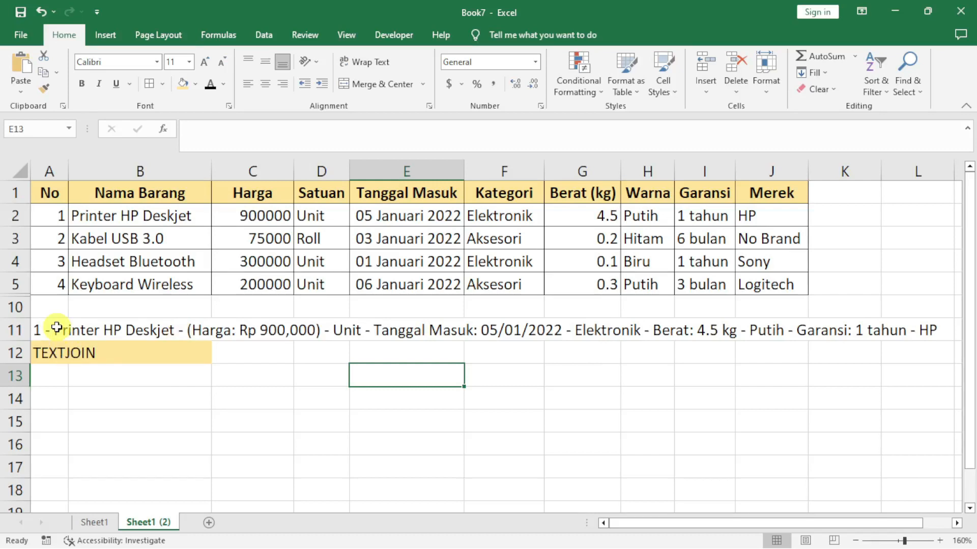
pyautogui.click(324, 331)
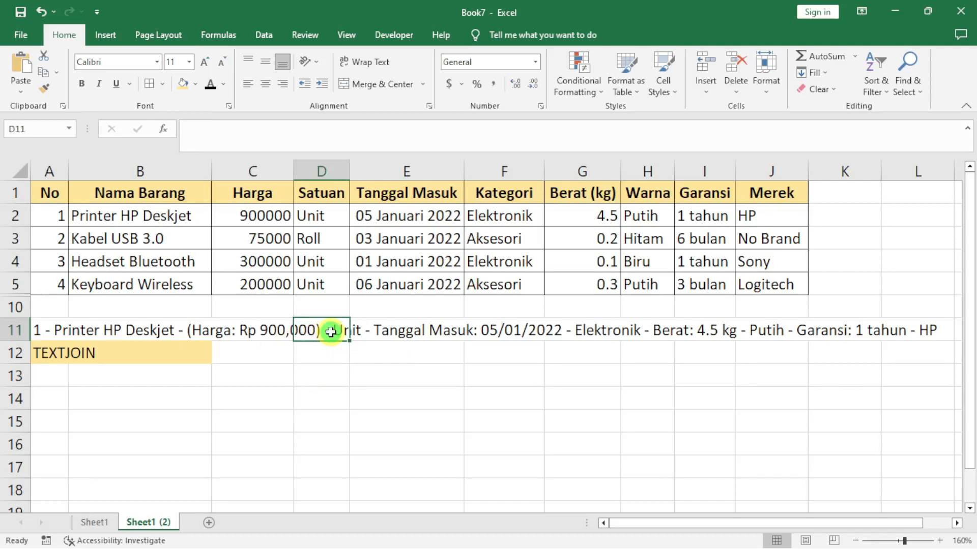
pyautogui.doubleClick(330, 332)
pyautogui.doubleClick(38, 330)
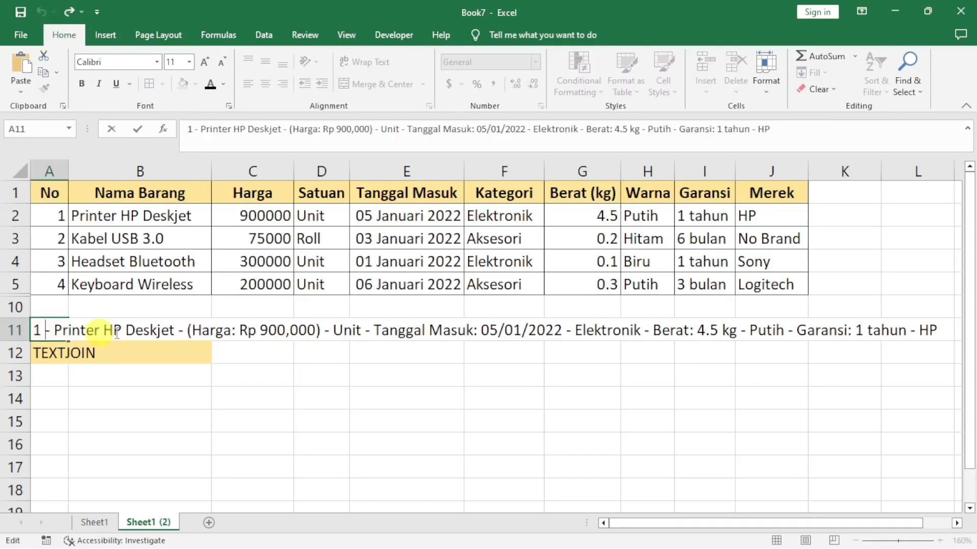
pyautogui.click(178, 332)
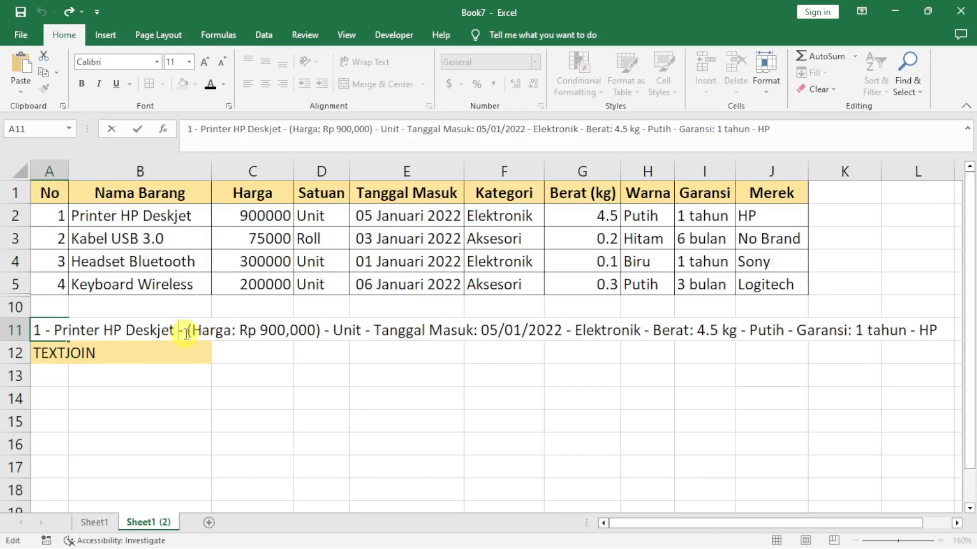
pyautogui.click(175, 331)
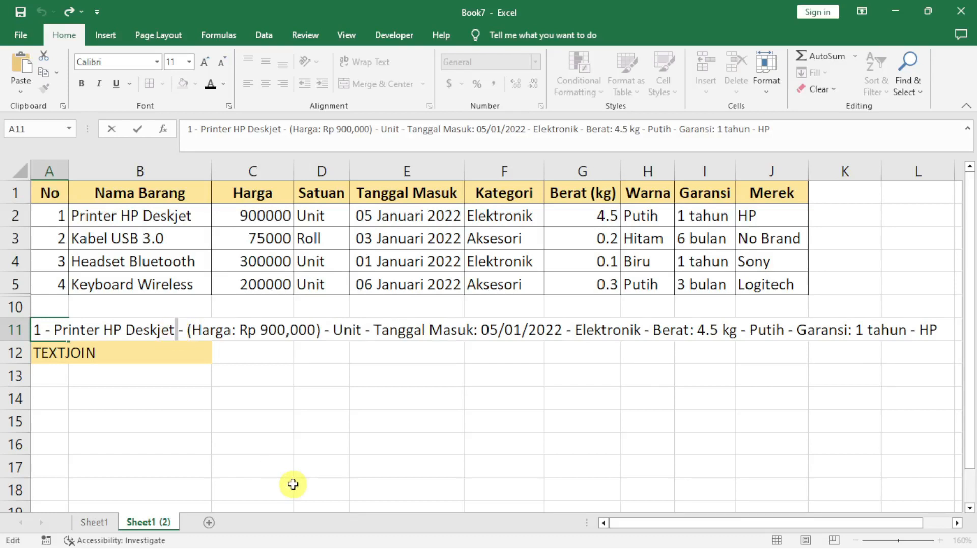
pyautogui.click(293, 449)
# - Enter =TEXTJOIN(" - ",TRUE,A2:B2) in cell A13 to join the item's number and name
pyautogui.click(64, 375)
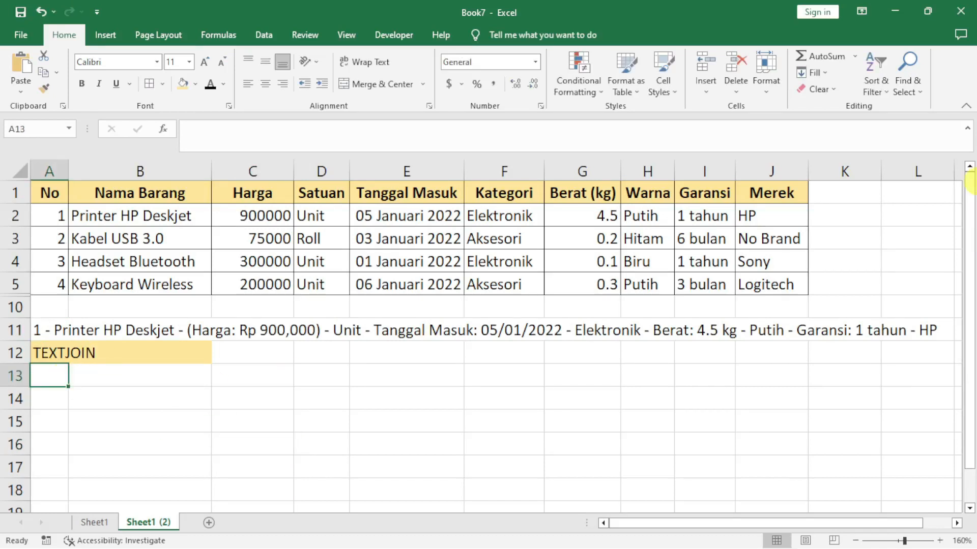
pyautogui.write('=T')
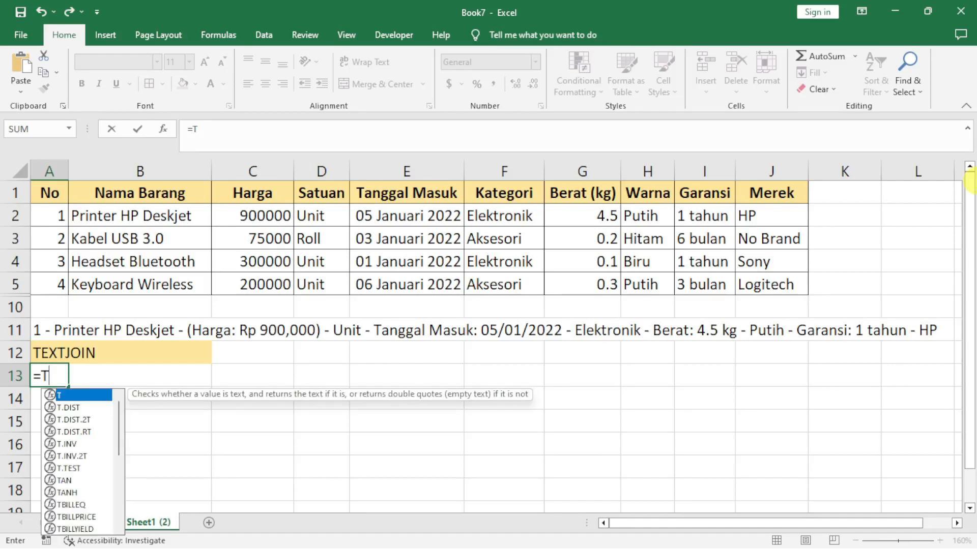
pyautogui.write('EXTJOIN(')
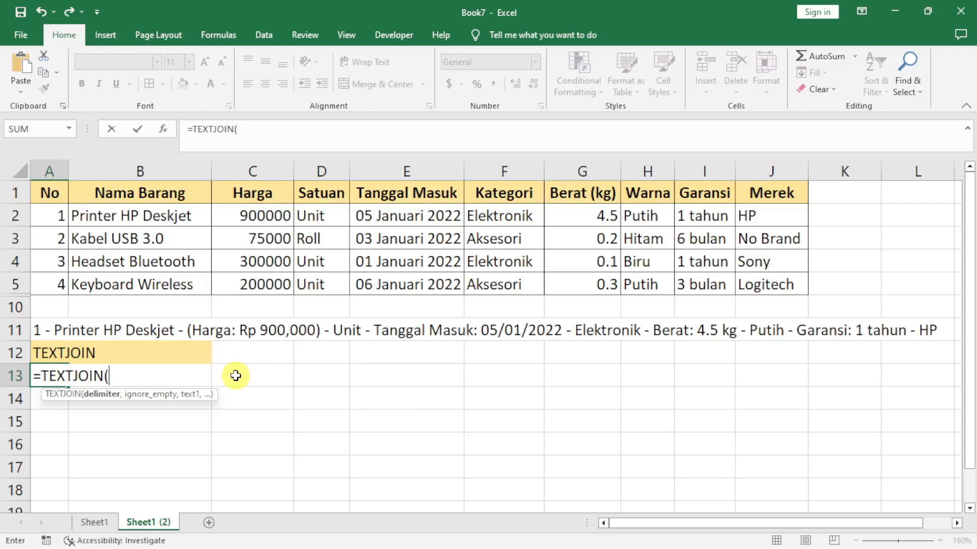
pyautogui.write('" - ",')
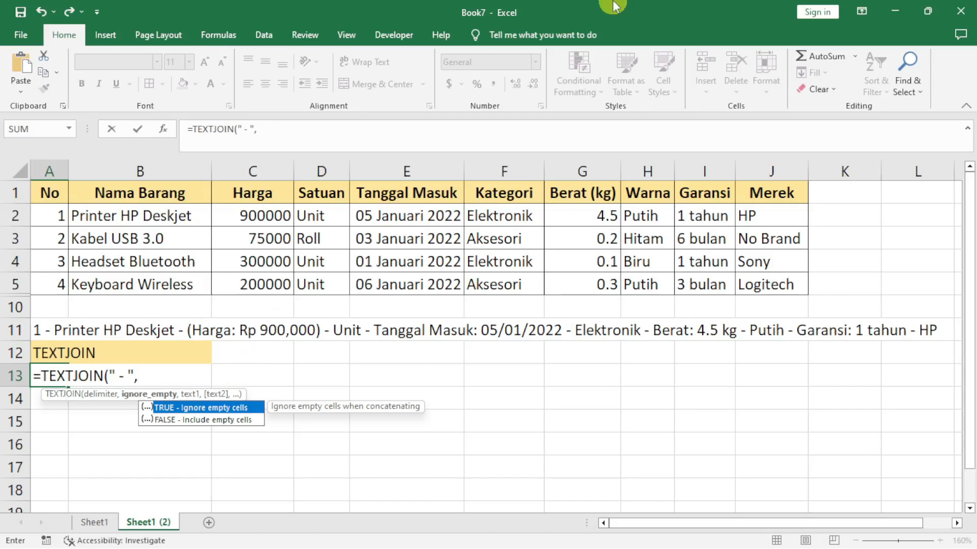
pyautogui.write('TRUE,')
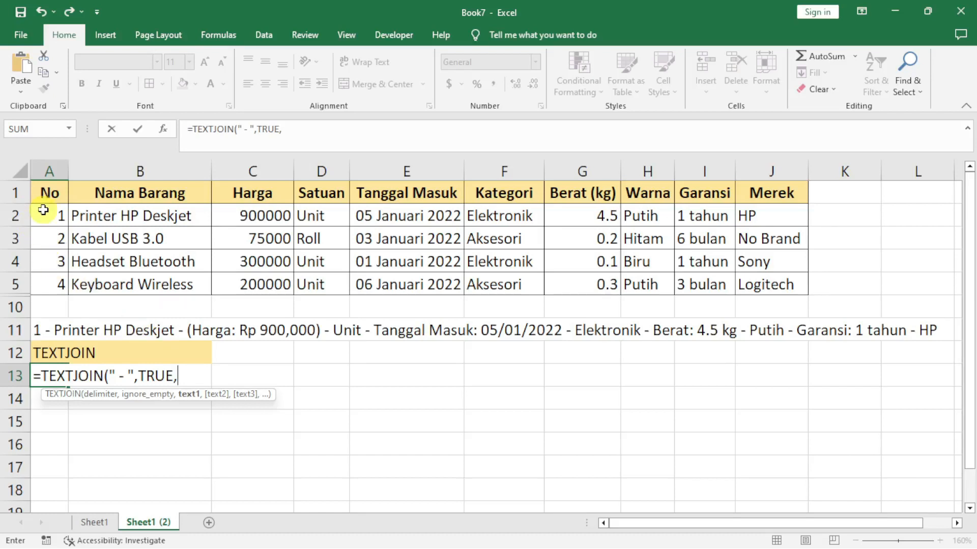
pyautogui.moveTo(43, 209); pyautogui.dragTo(82, 211)
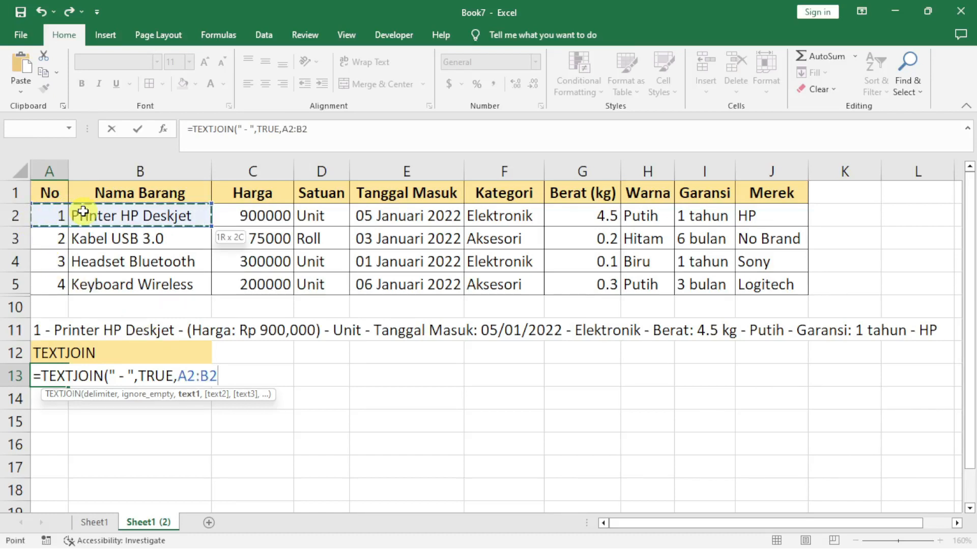
pyautogui.write(')')
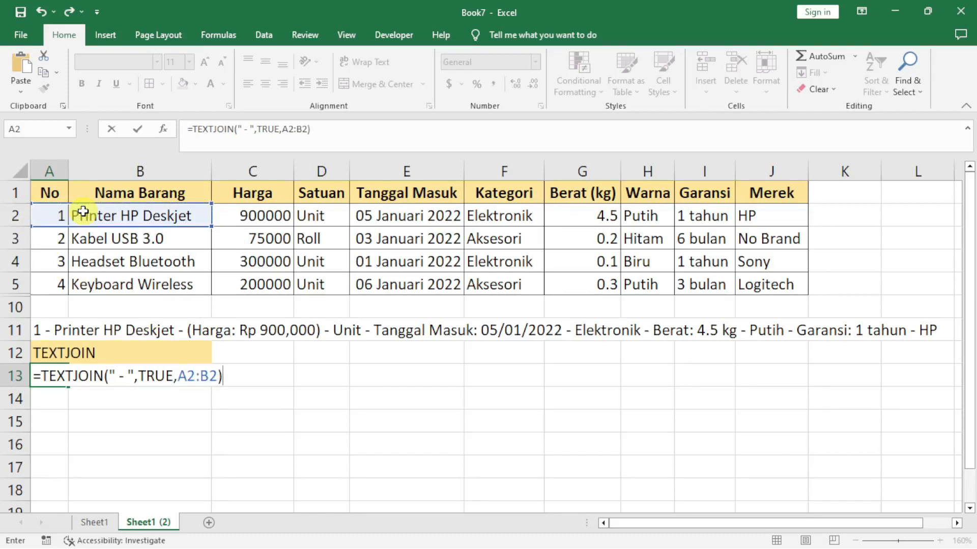
pyautogui.press('Return')
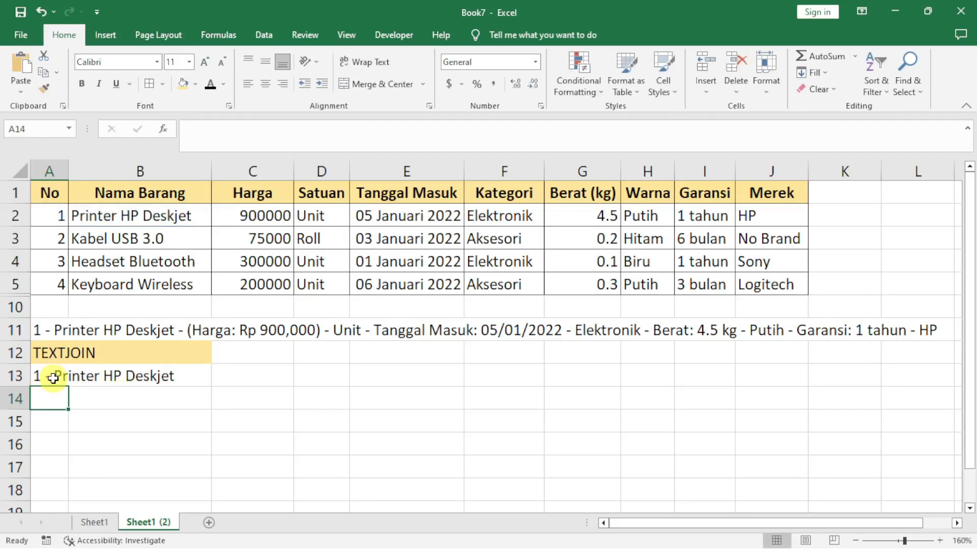
# - Extend the TEXTJOIN formula in A13 with the text argument "Harga" after A2:B2
pyautogui.click(98, 381)
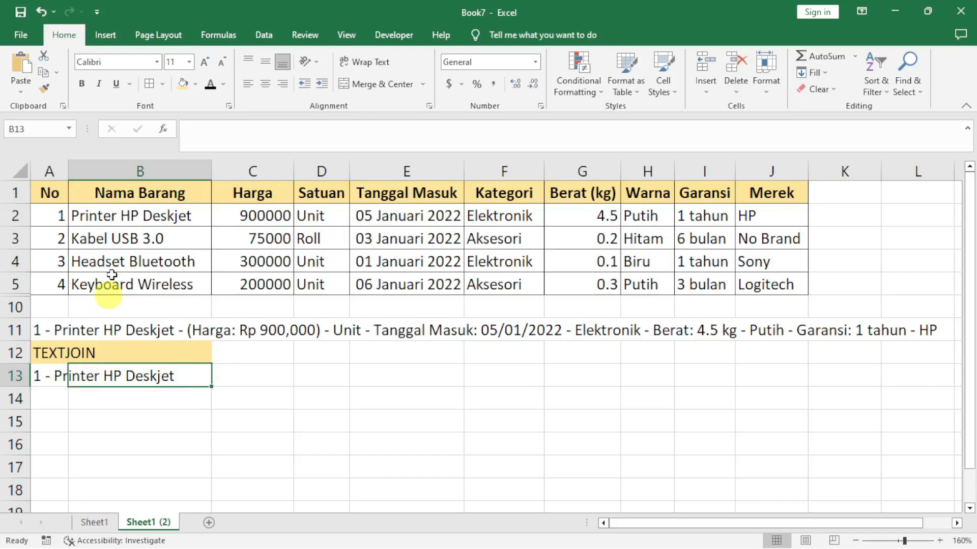
pyautogui.click(38, 380)
pyautogui.doubleClick(38, 381)
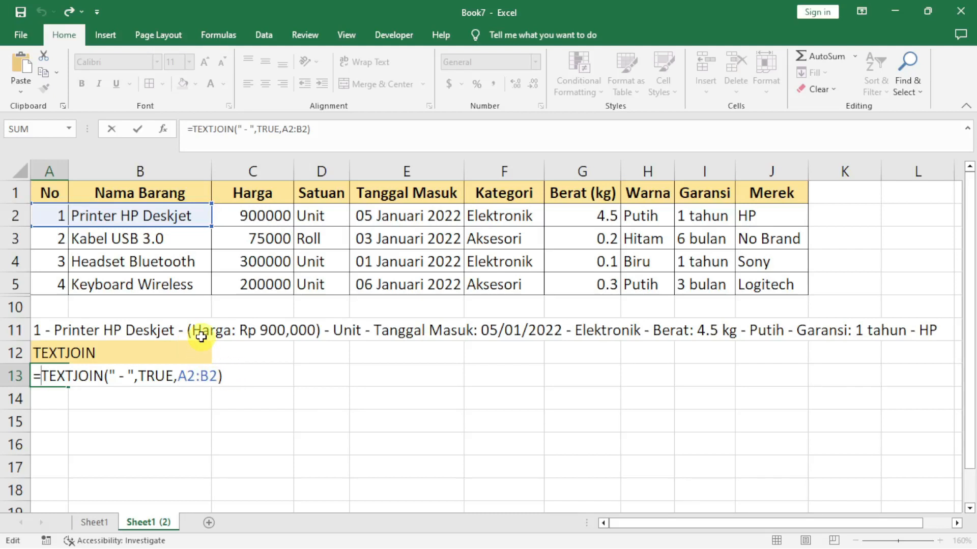
pyautogui.click(249, 378)
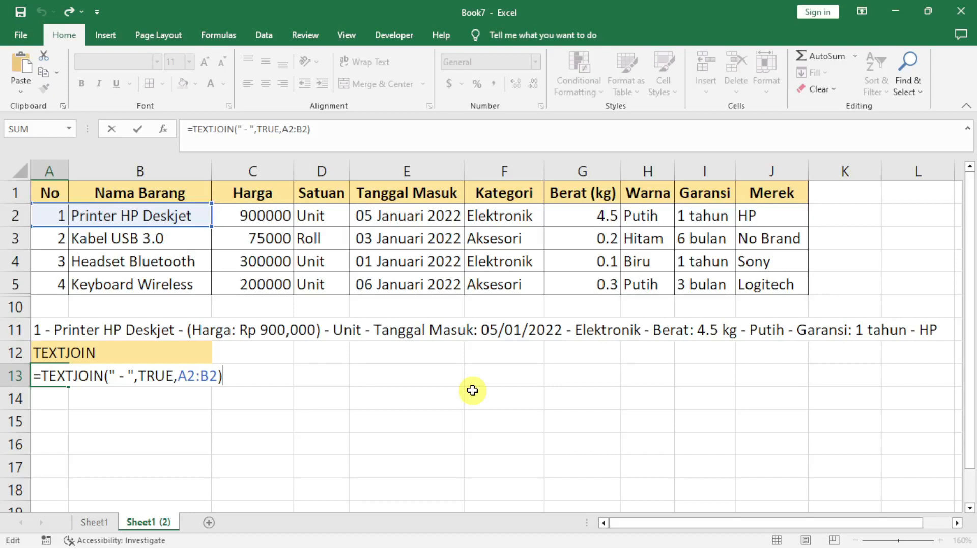
pyautogui.press('BackSpace')
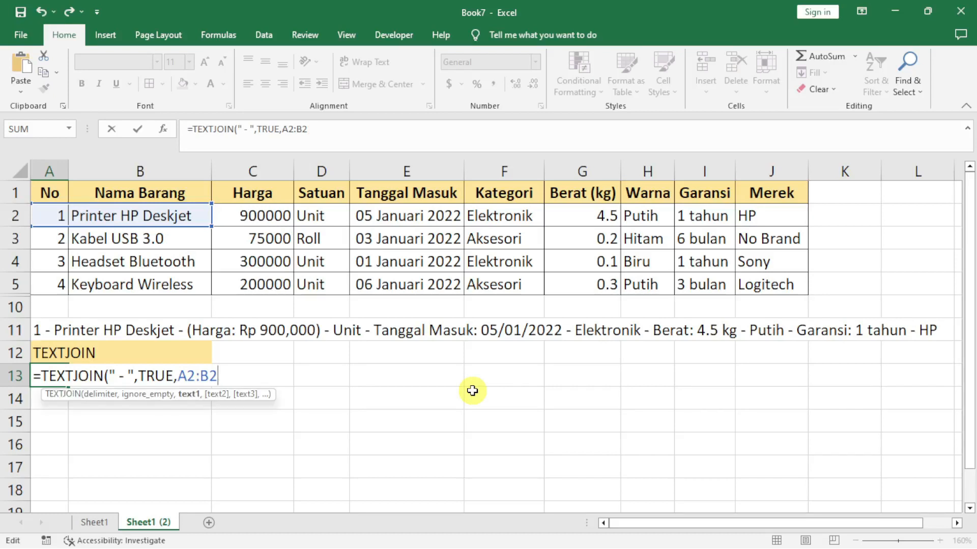
pyautogui.write(',')
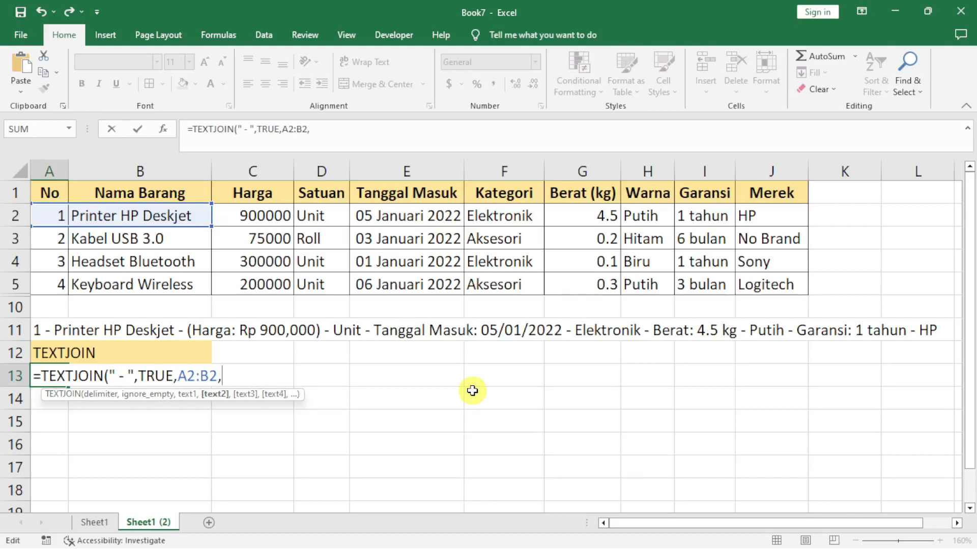
pyautogui.write('"Harga"')
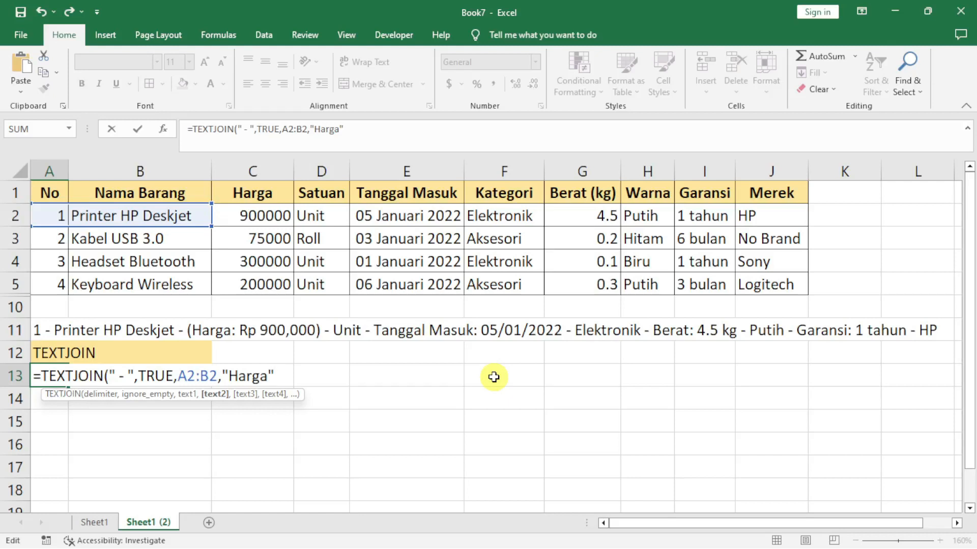
pyautogui.write(')')
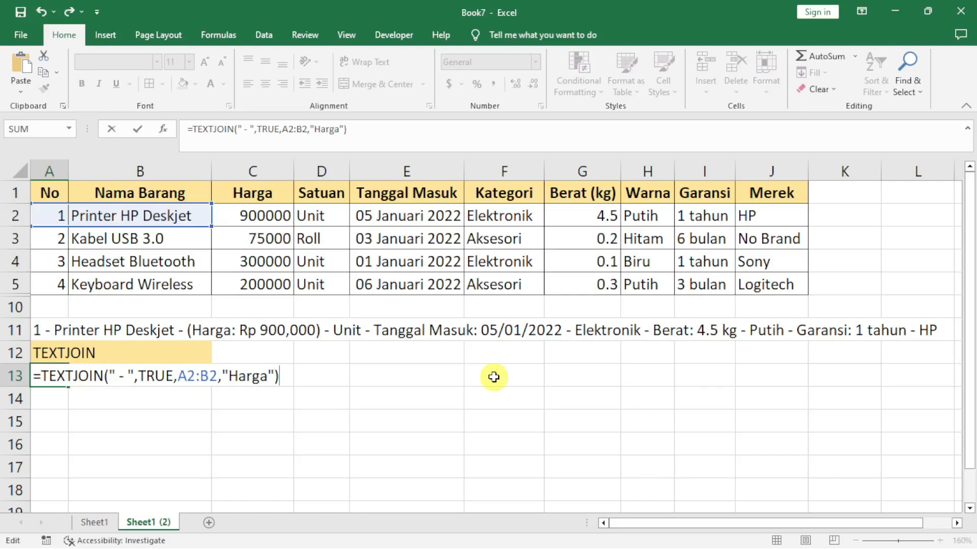
pyautogui.press('Return')
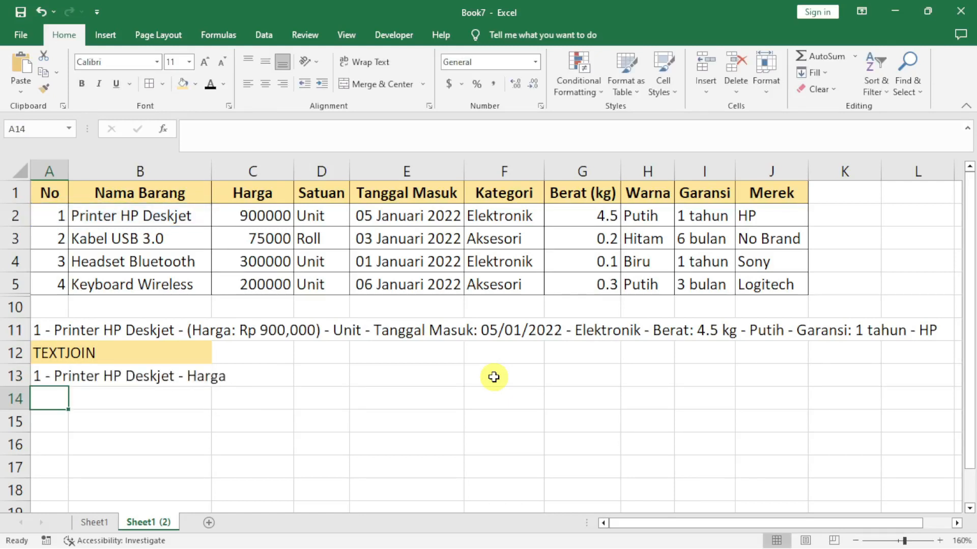
# - Change the "Harga" argument in the A13 formula to "(Harga: ", with an opening parenthesis, colon and trailing space
pyautogui.doubleClick(40, 376)
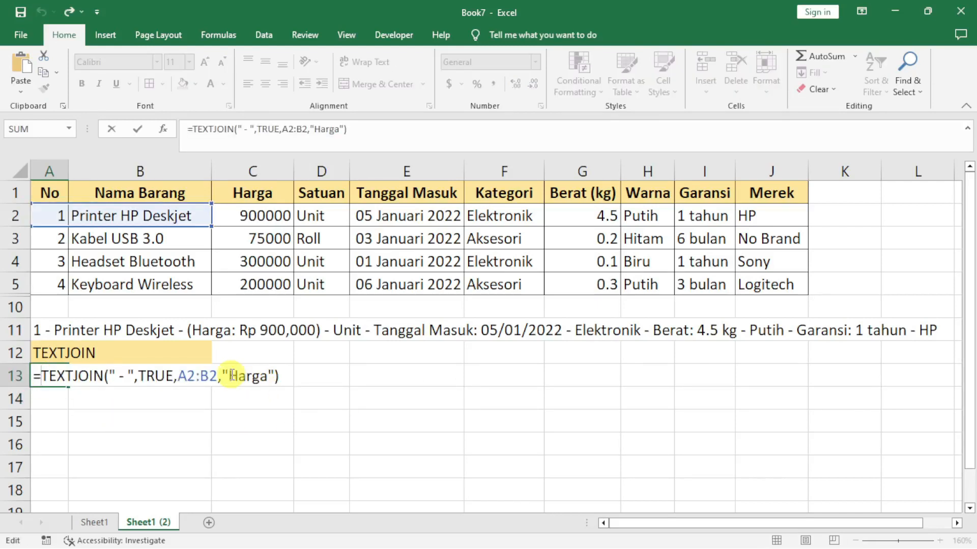
pyautogui.click(283, 376)
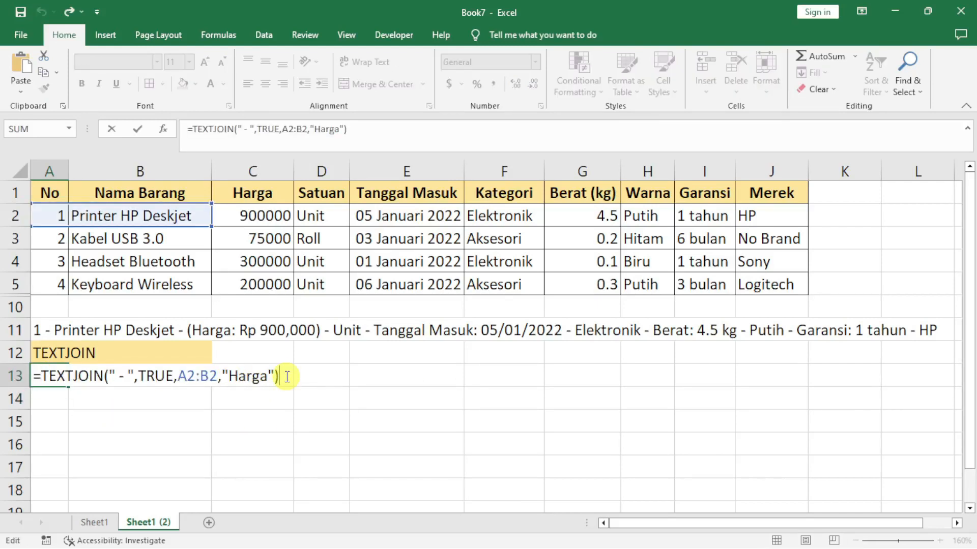
pyautogui.press('BackSpace')
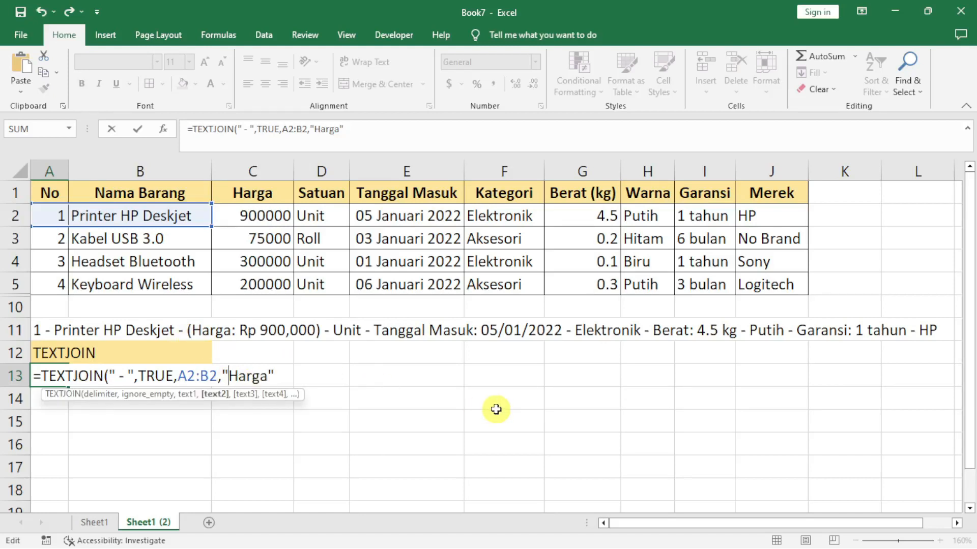
pyautogui.write('(')
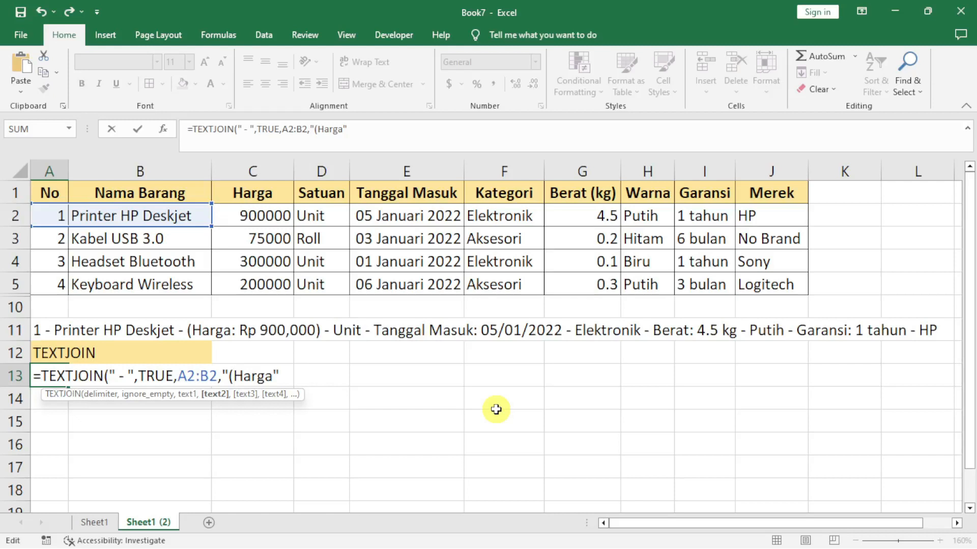
pyautogui.click(273, 376)
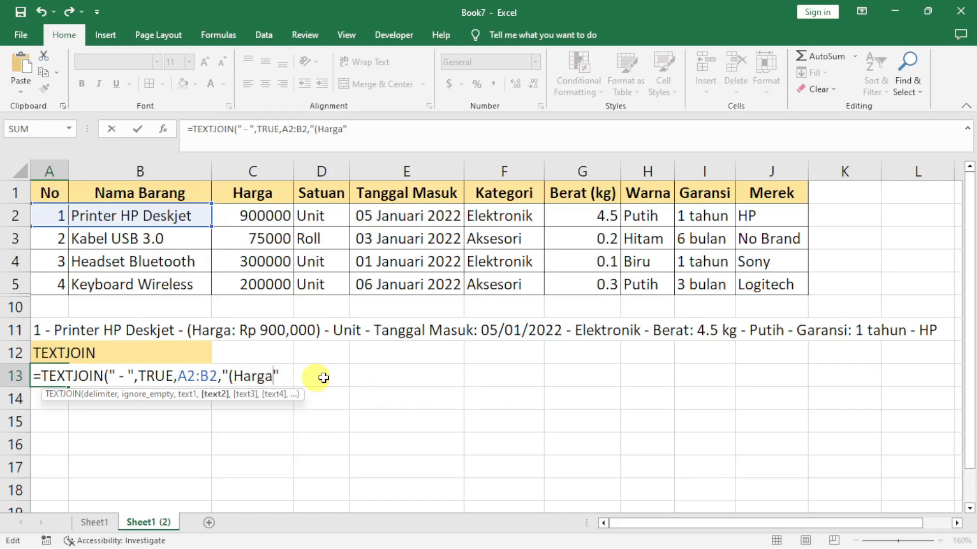
pyautogui.write(':')
pyautogui.press('Right')
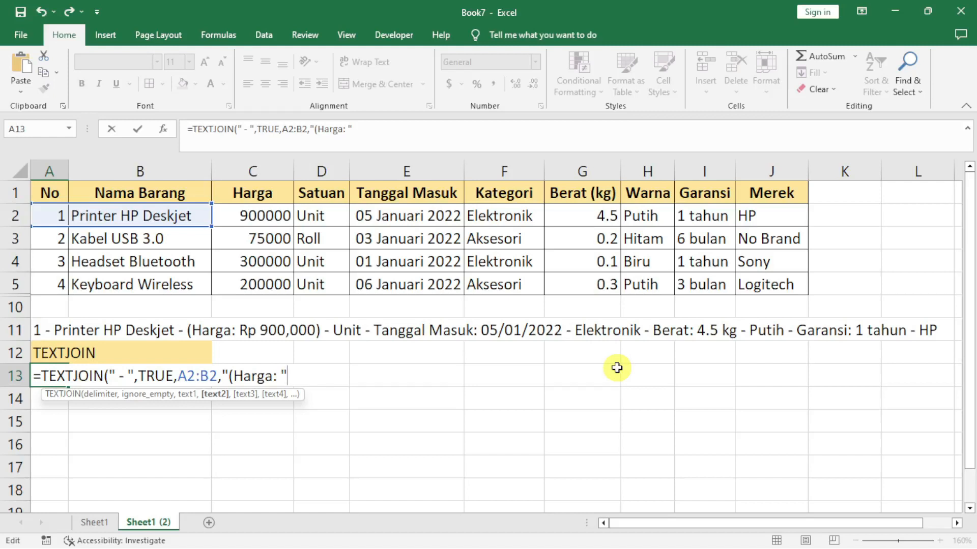
pyautogui.press('Return')
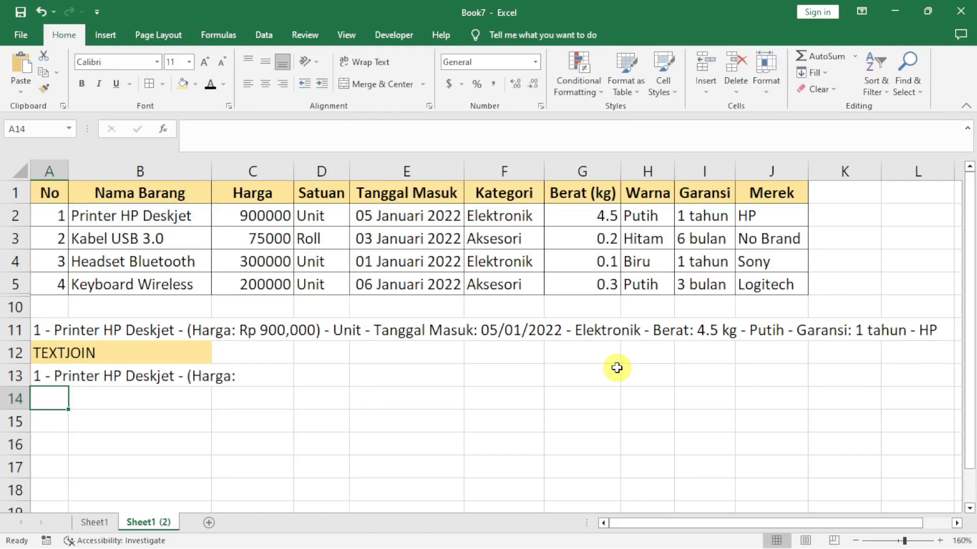
# - Append &TEXT(C2,"Rp #,##0") to the "(Harga: " argument of the TEXTJOIN formula in A13
pyautogui.doubleClick(51, 377)
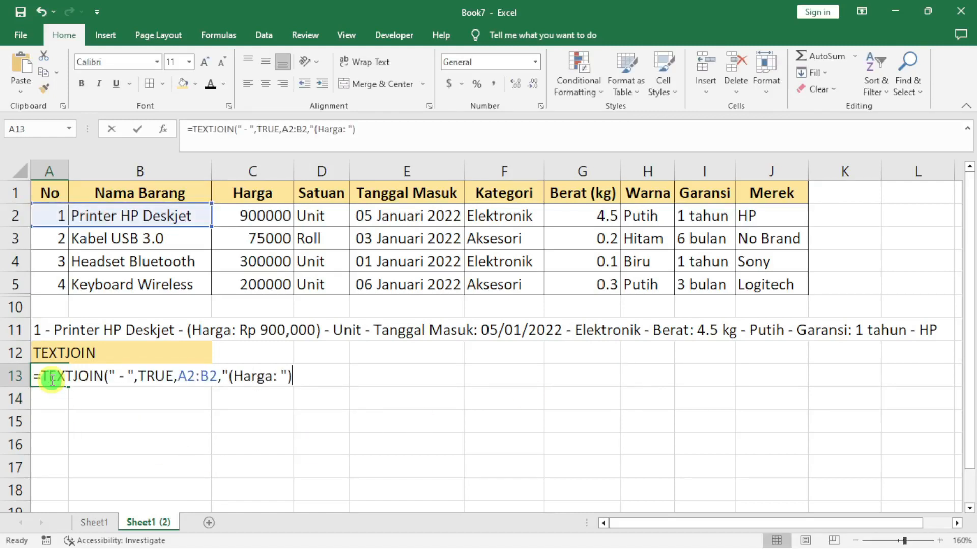
pyautogui.click(293, 376)
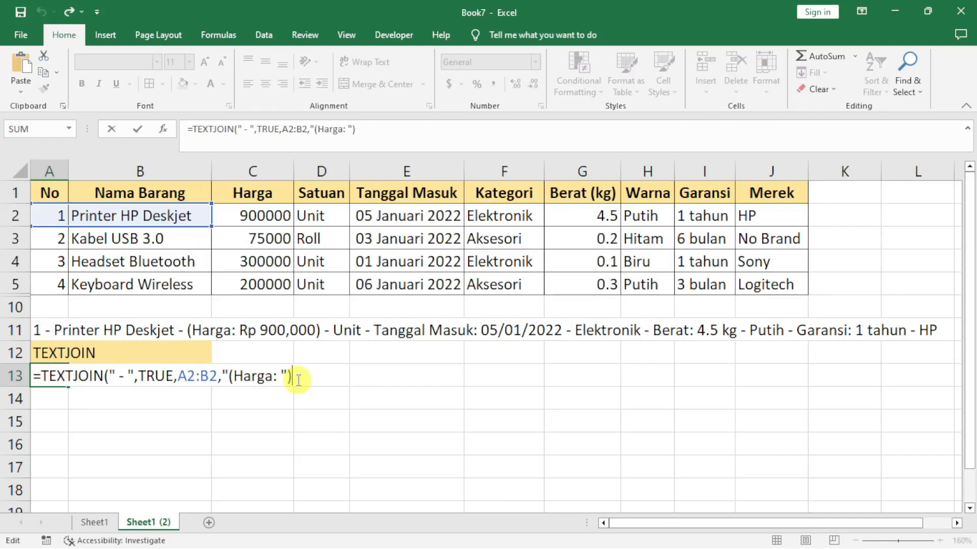
pyautogui.press('BackSpace')
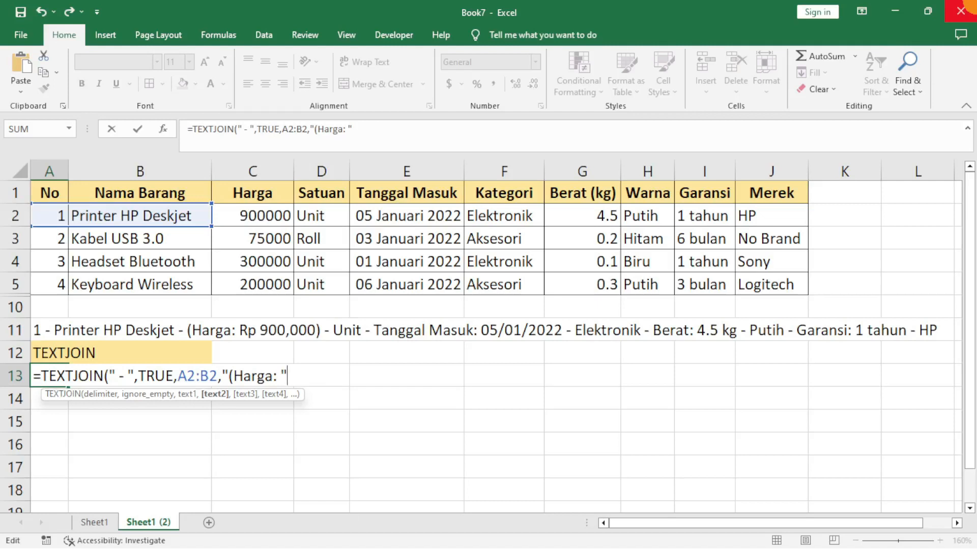
pyautogui.write('&')
pyautogui.write('TEX')
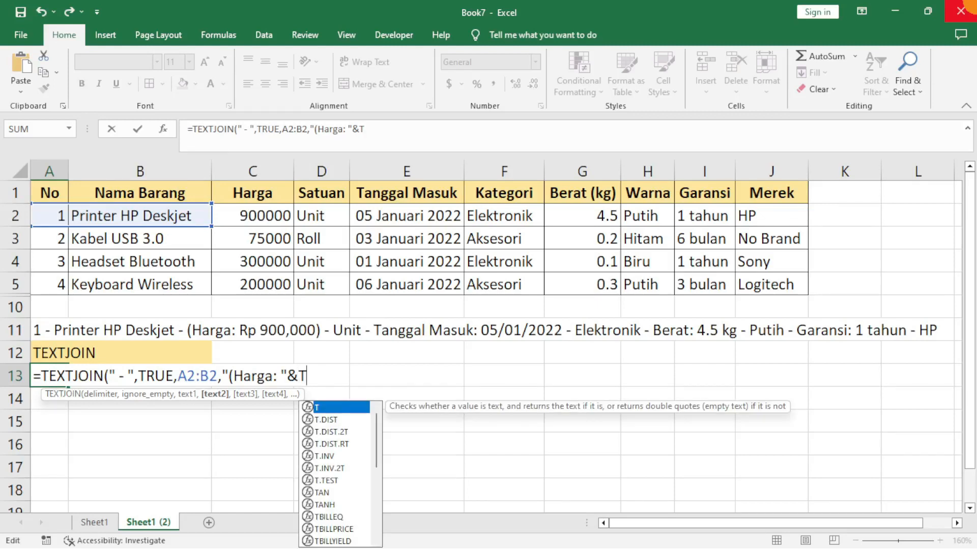
pyautogui.write('T')
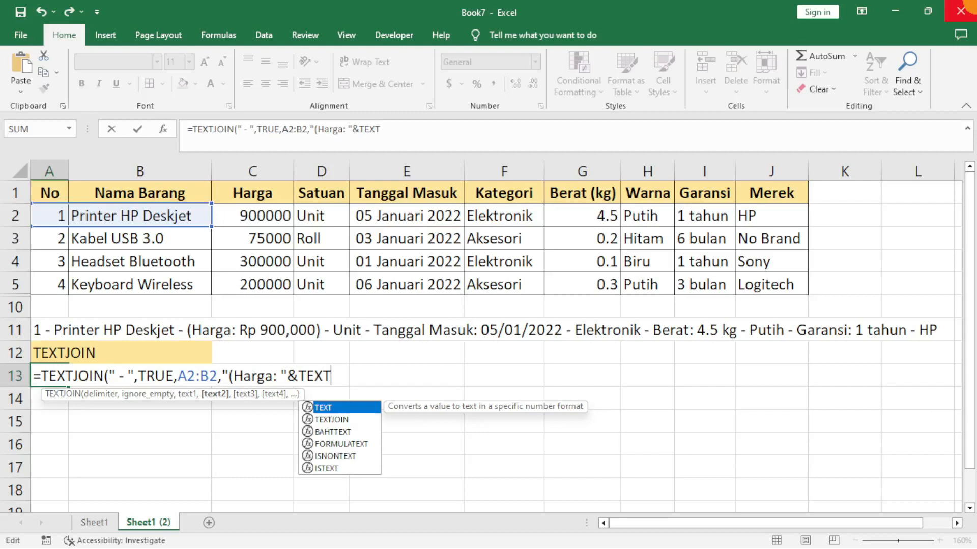
pyautogui.write('(')
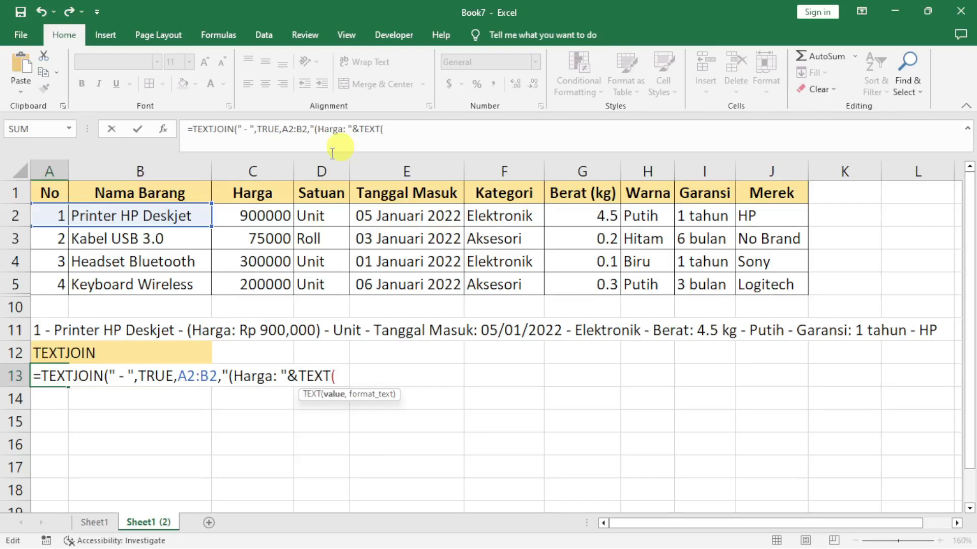
pyautogui.click(265, 217)
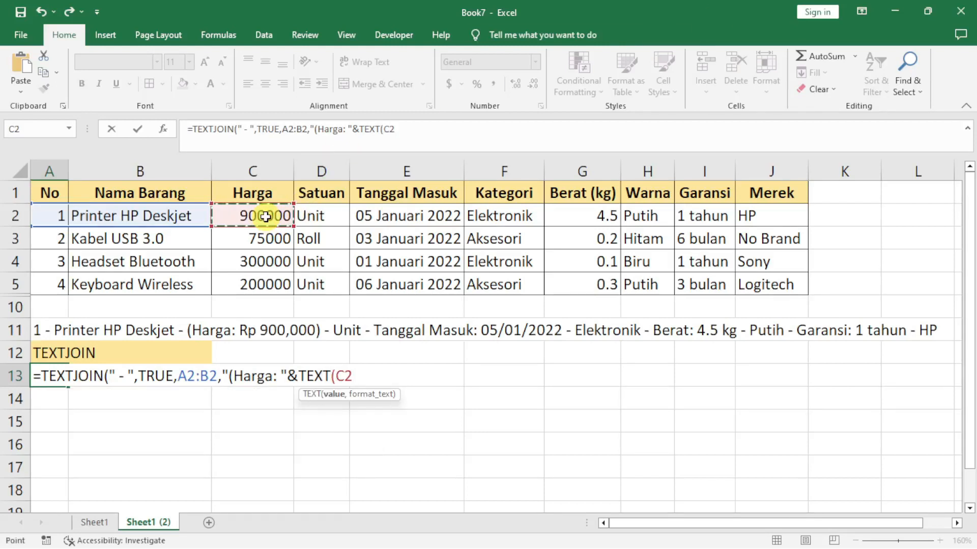
pyautogui.write(',')
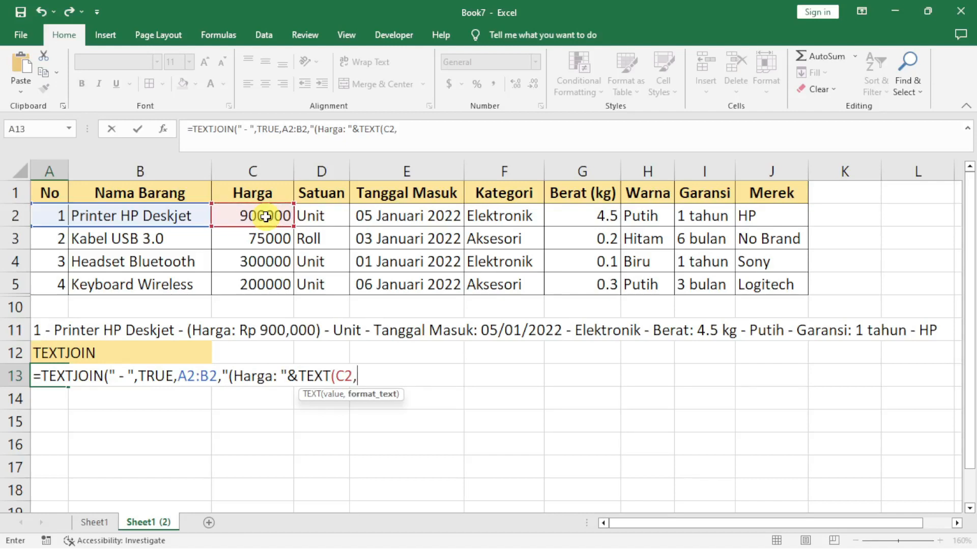
pyautogui.write('"Rp #,')
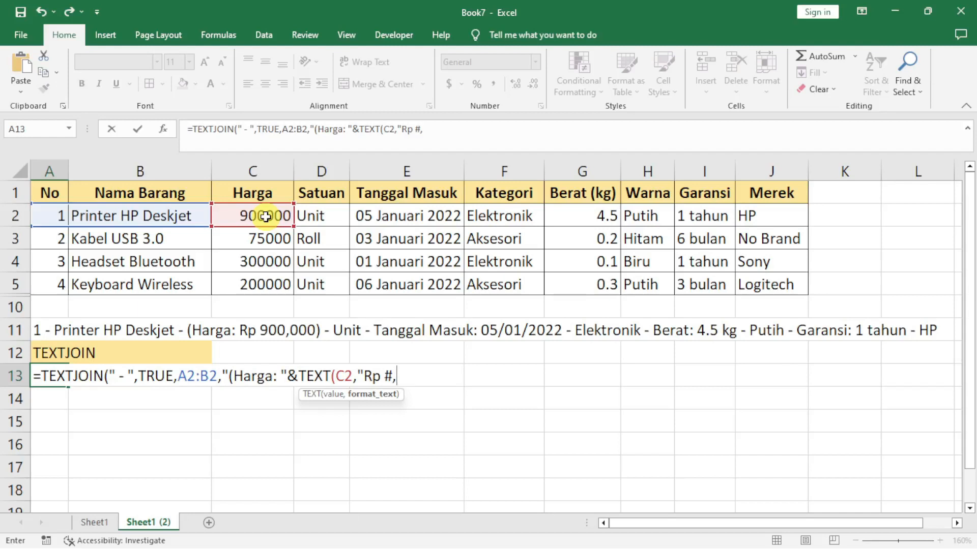
pyautogui.write('##0")')
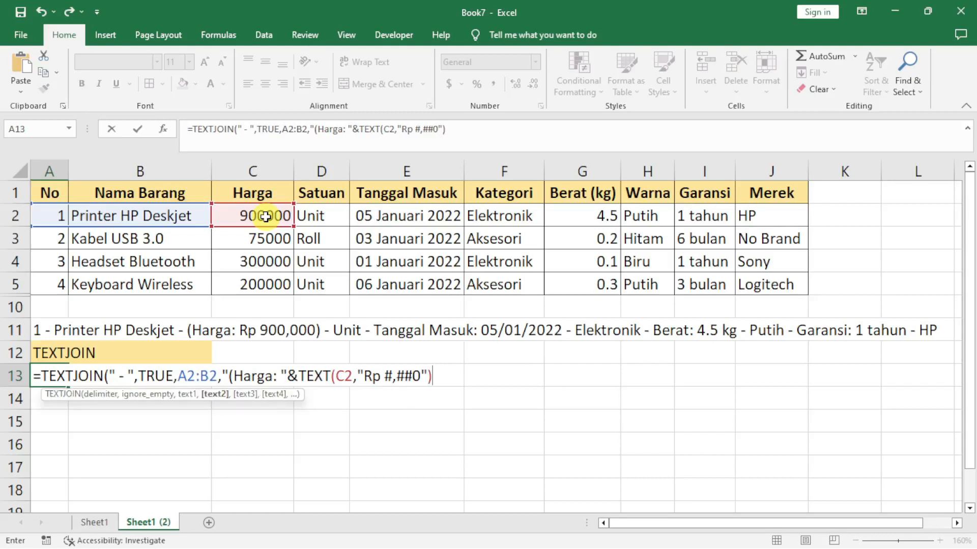
pyautogui.press('Return')
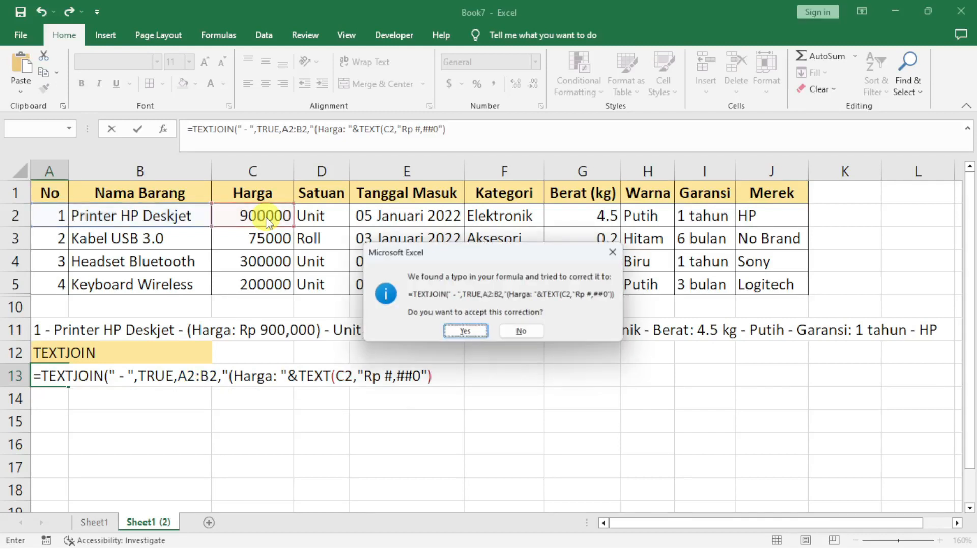
pyautogui.press('Return')
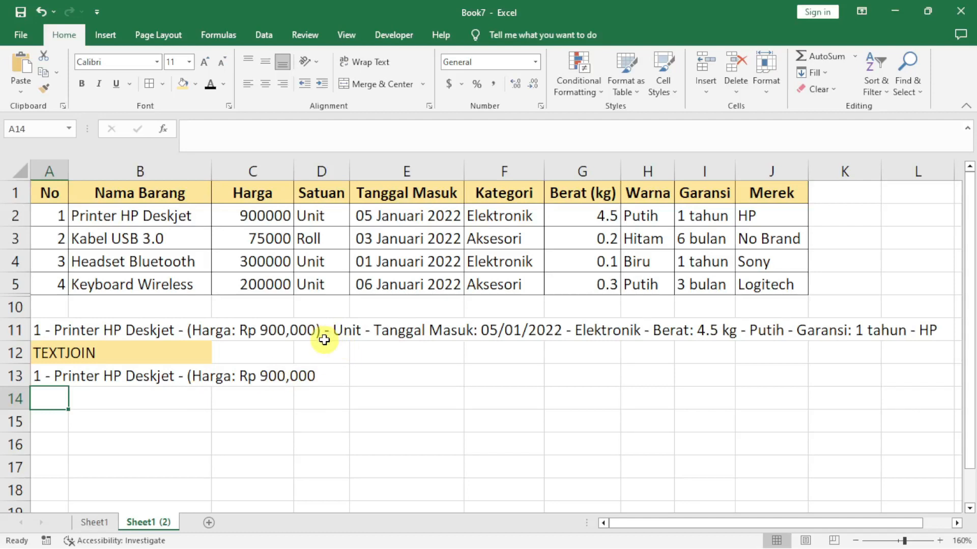
# - Append &")" after the TEXT(C2,"Rp #,##0") part of the A13 formula to close the price's parenthesis
pyautogui.doubleClick(48, 375)
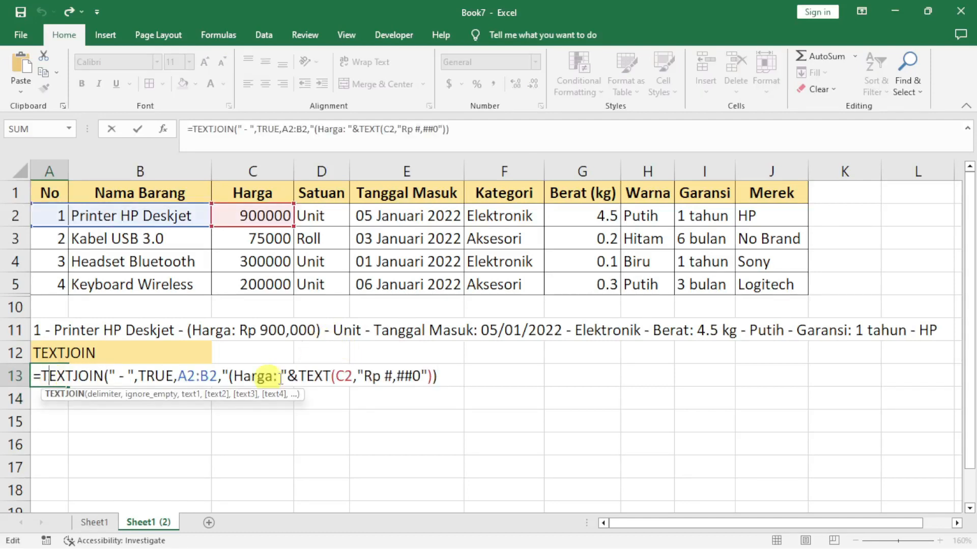
pyautogui.click(436, 376)
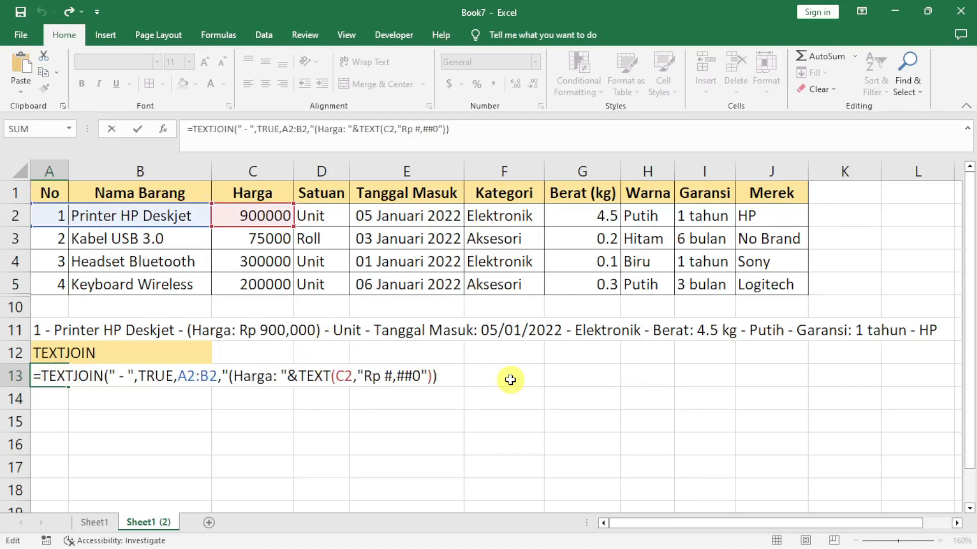
pyautogui.press('BackSpace')
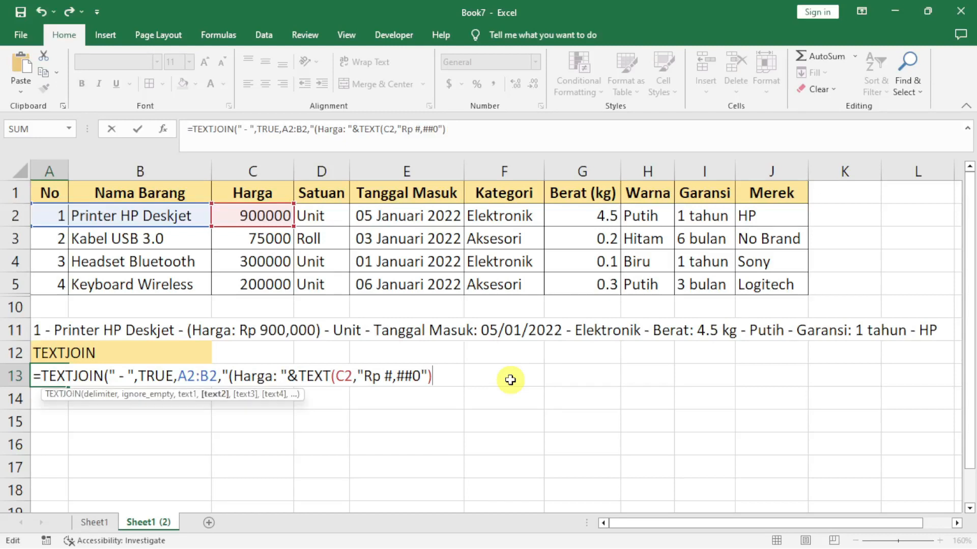
pyautogui.write('&"0')
pyautogui.press('BackSpace')
pyautogui.write(')"')
pyautogui.press('Return')
pyautogui.press('Return')
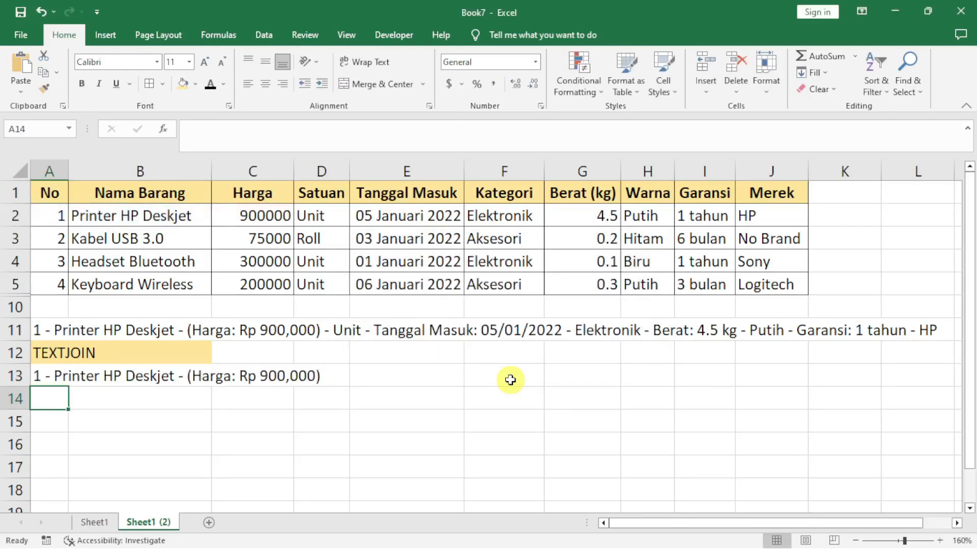
# - Add the item's unit, cell D2, as the next text argument of the TEXTJOIN formula in A13
pyautogui.press('Up')
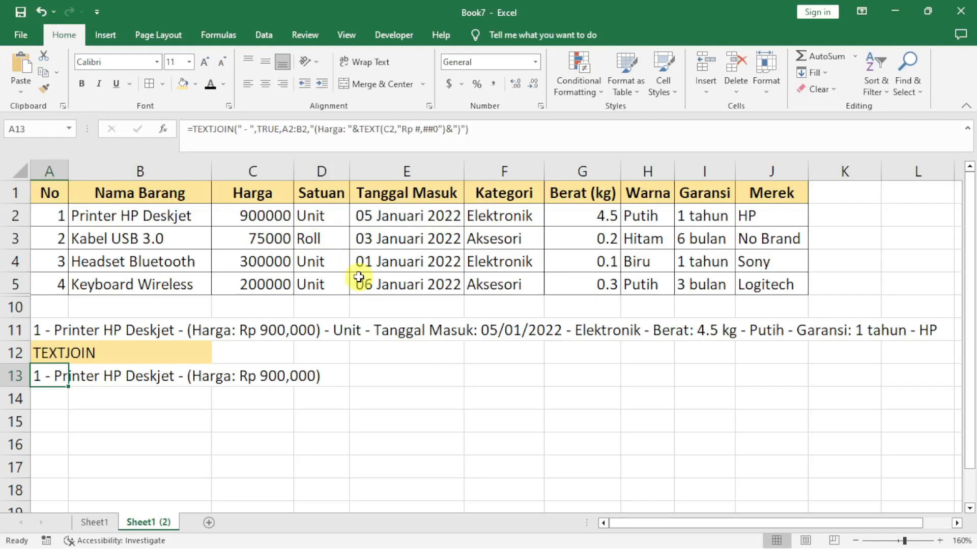
pyautogui.doubleClick(39, 379)
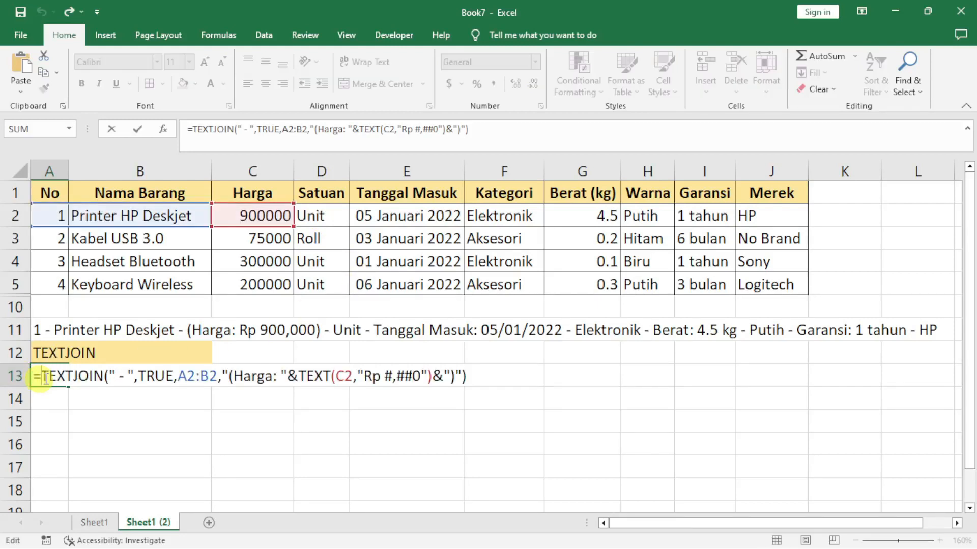
pyautogui.click(465, 376)
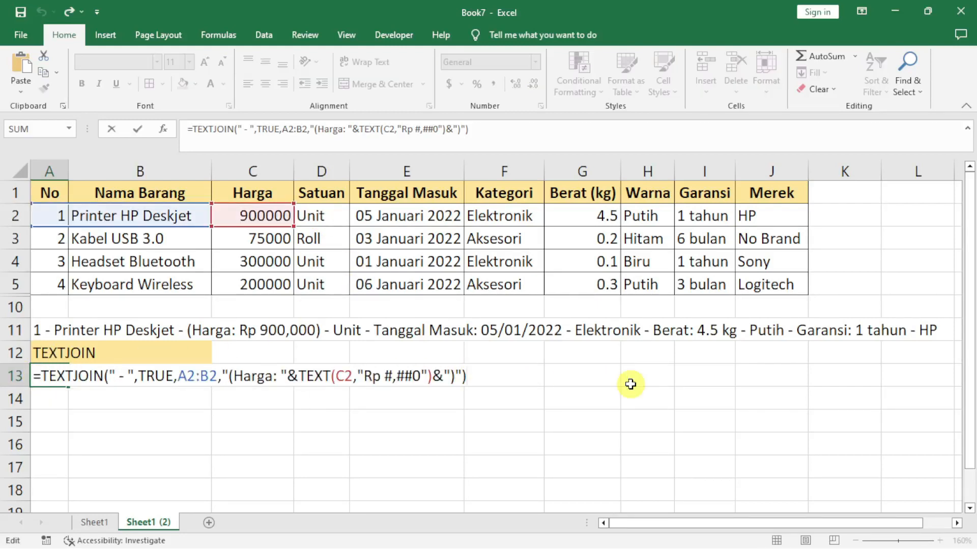
pyautogui.press('BackSpace')
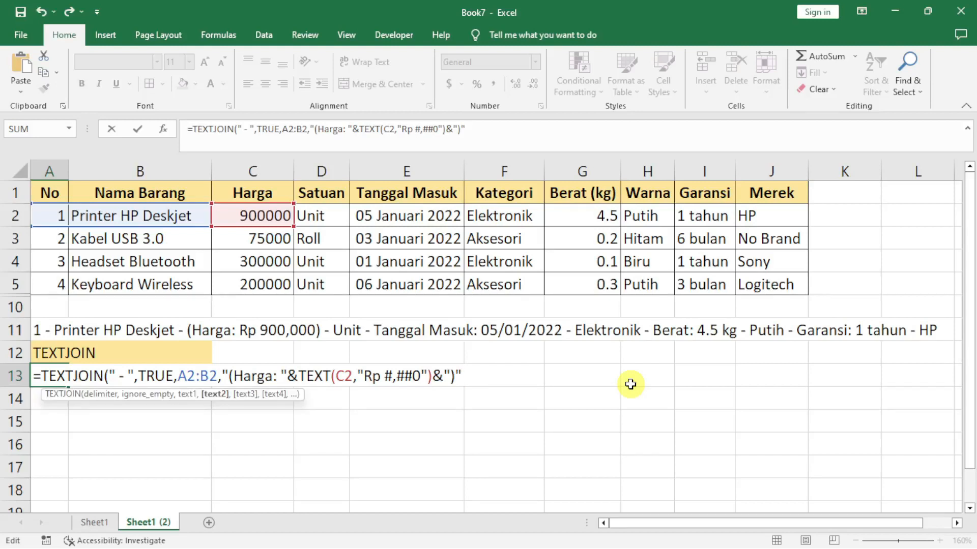
pyautogui.hotkey('ctrl', 'z')
pyautogui.press('BackSpace')
pyautogui.write(',')
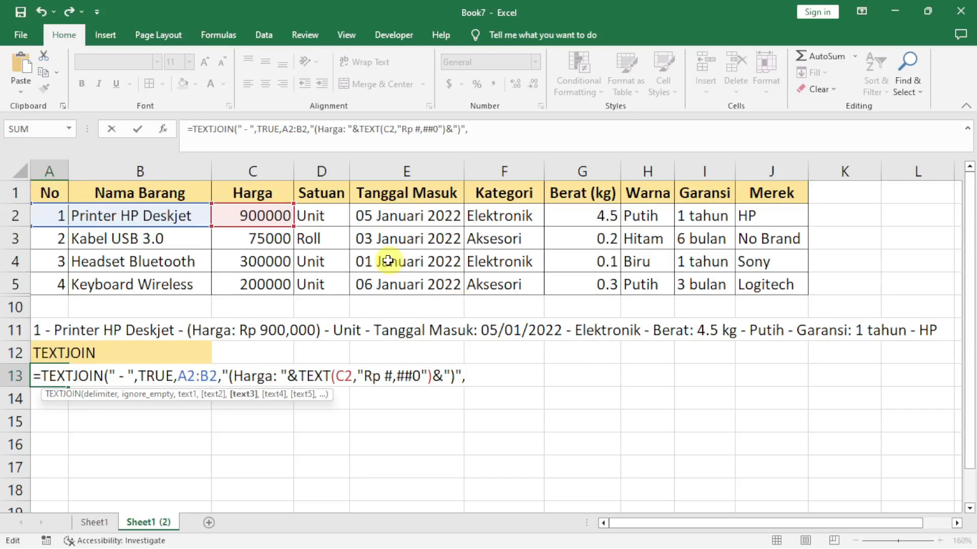
pyautogui.click(330, 217)
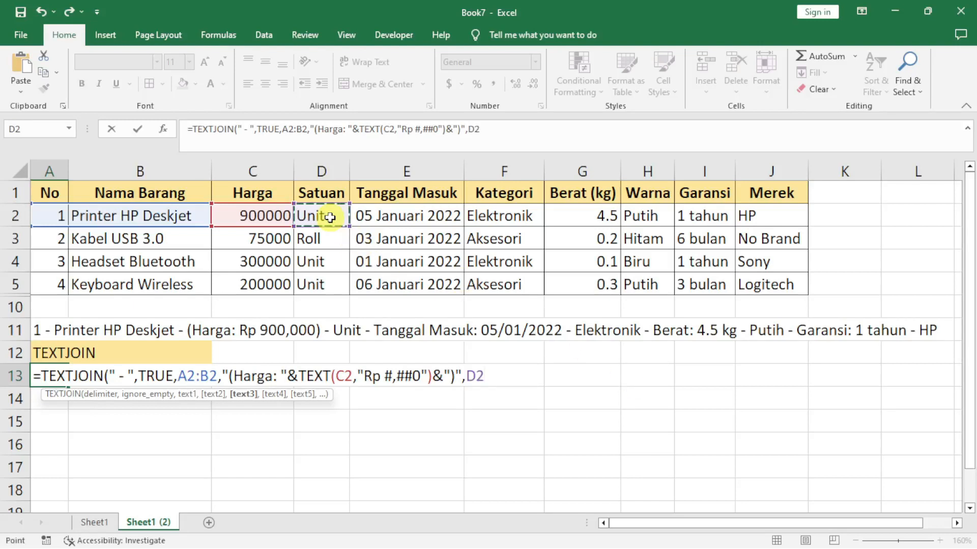
pyautogui.write(')')
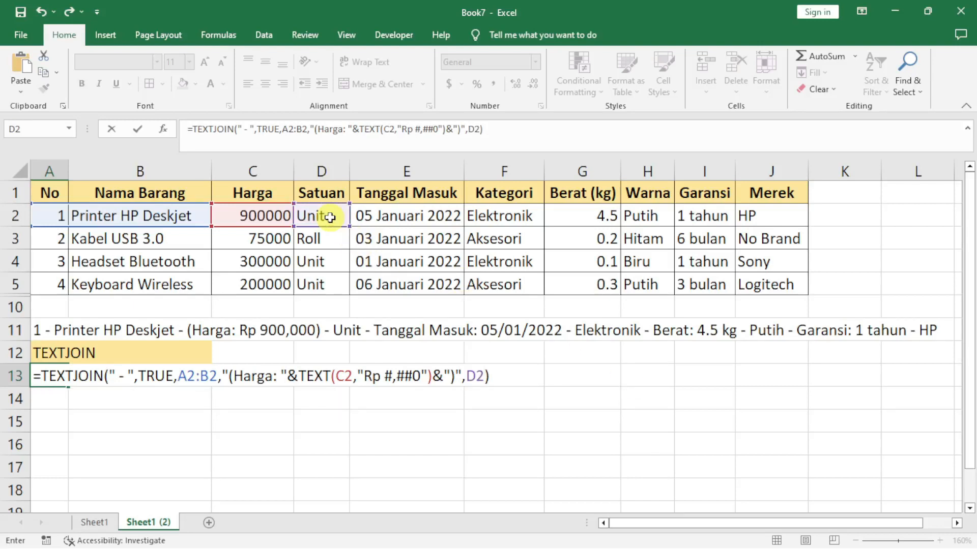
pyautogui.press('Return')
# - Extend the A13 formula after D2 with the argument "Tanggal Masuk: "&TEXT(E2,"dd/mm/yyyy")
pyautogui.doubleClick(44, 376)
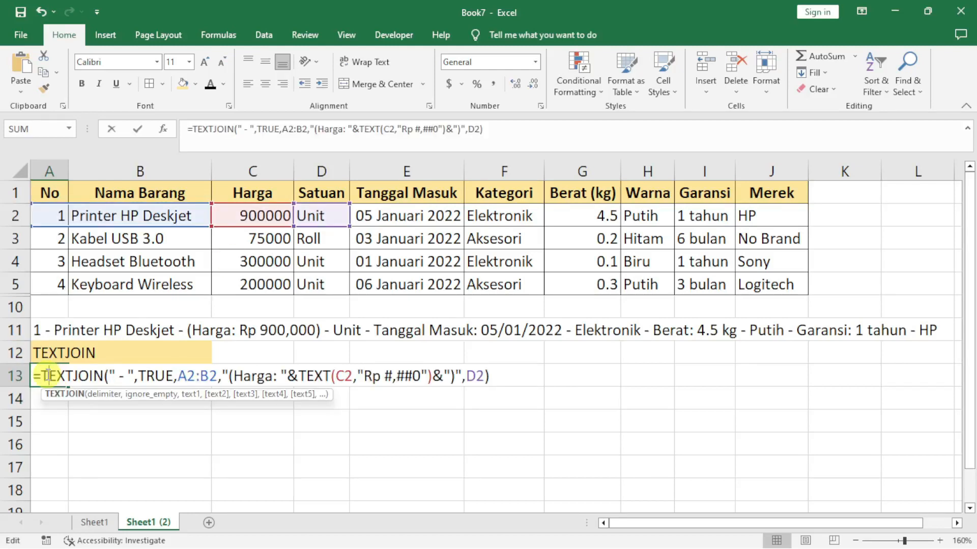
pyautogui.click(504, 376)
pyautogui.press('BackSpace')
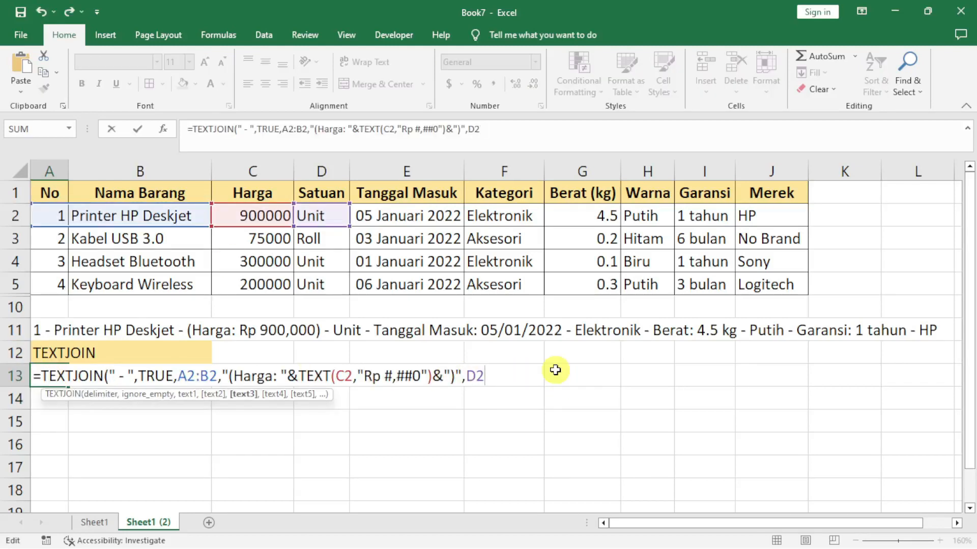
pyautogui.write(',')
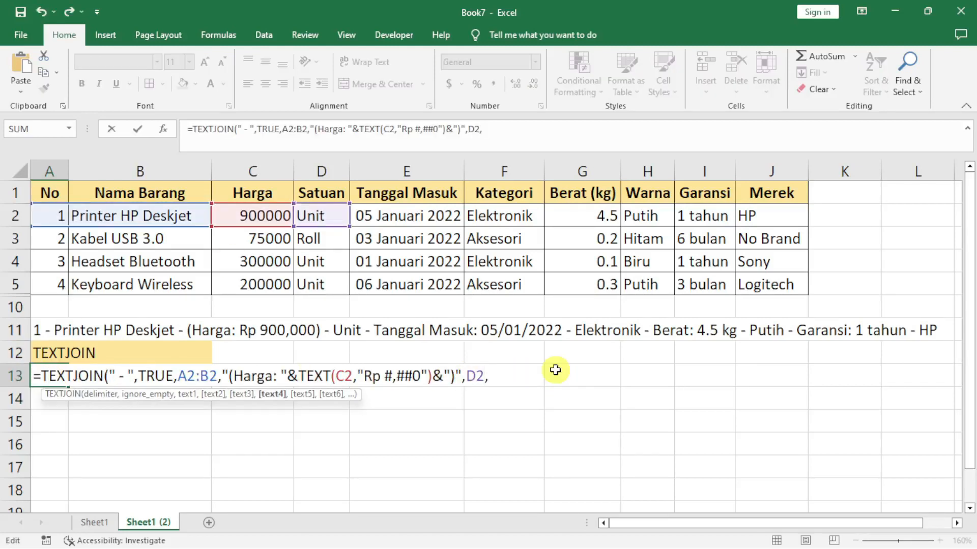
pyautogui.write('"Tanggal')
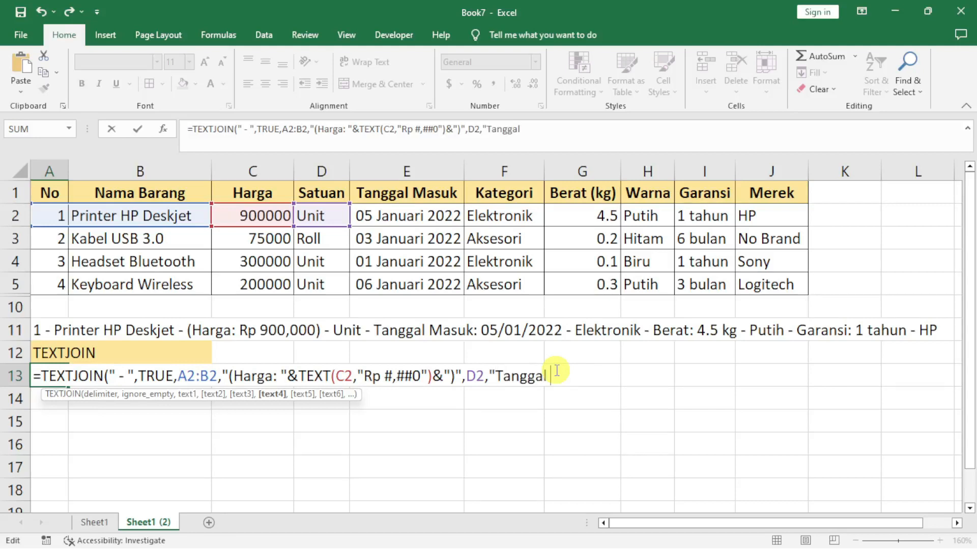
pyautogui.write(' Masuk')
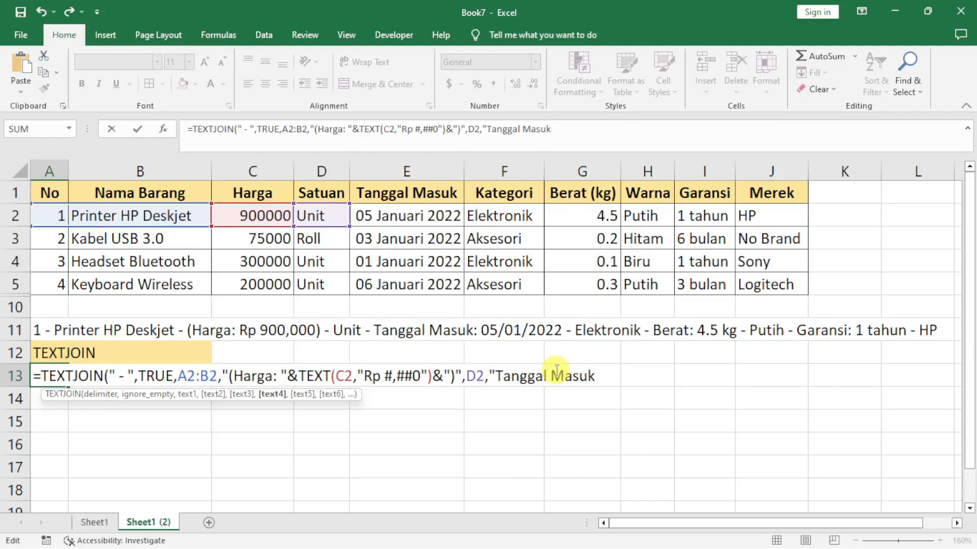
pyautogui.write(': "&')
pyautogui.write('TEXT')
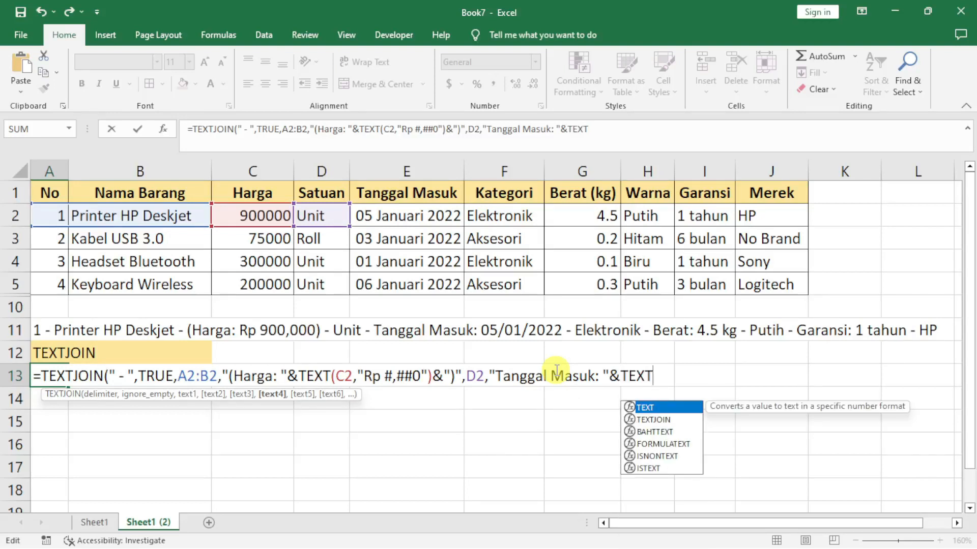
pyautogui.write('(')
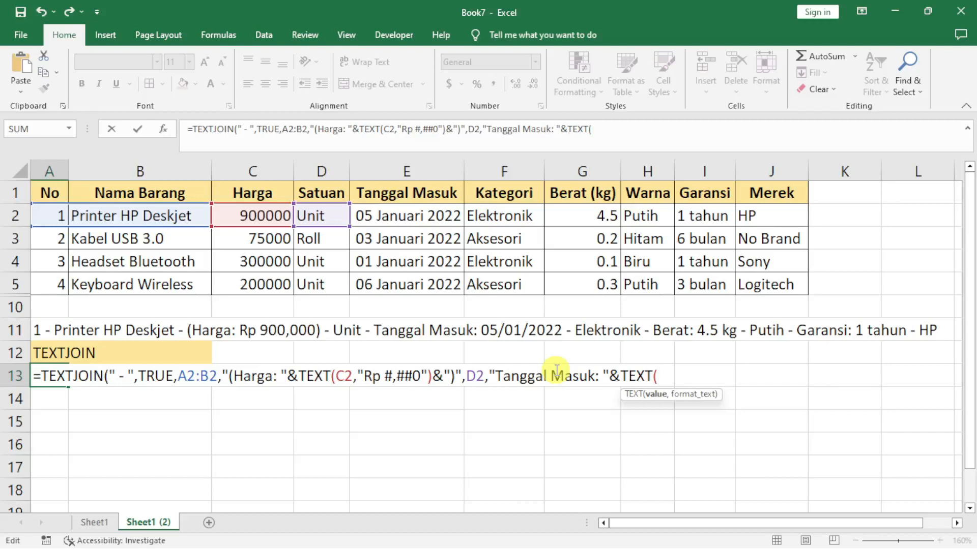
pyautogui.click(428, 218)
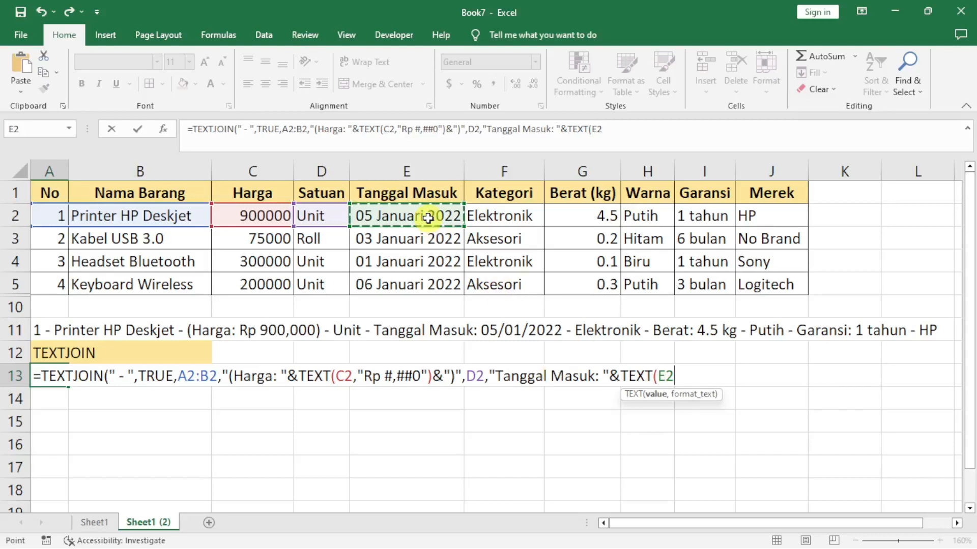
pyautogui.write(',')
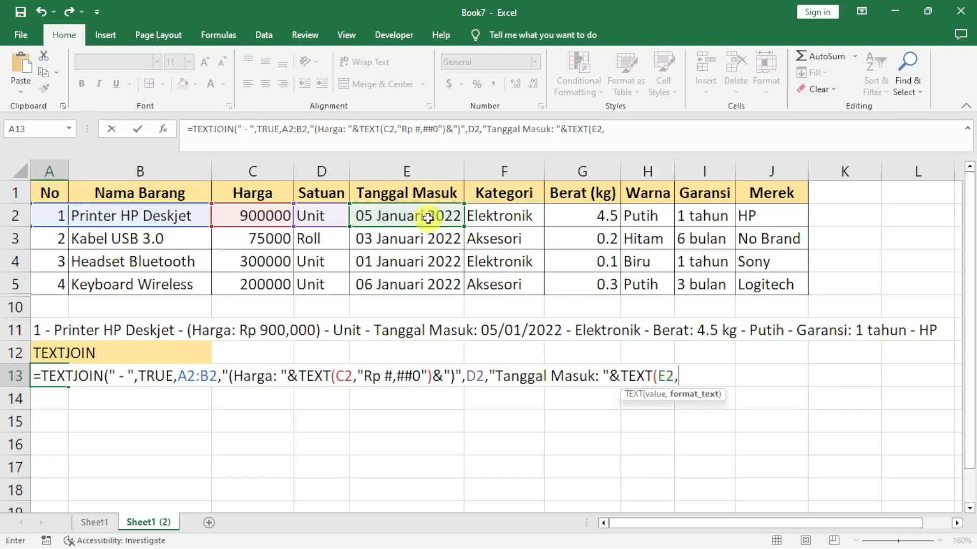
pyautogui.write('"dd/mm')
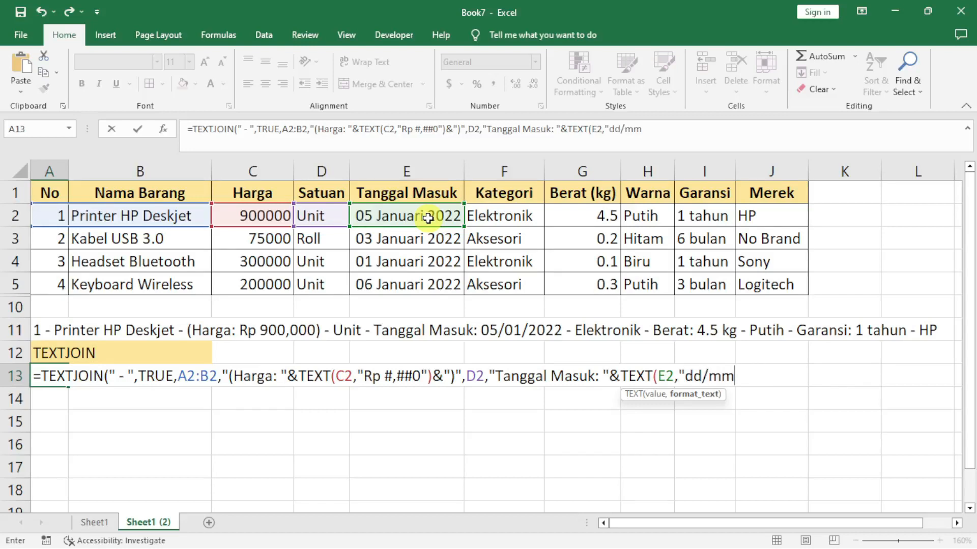
pyautogui.write('/yyyy"))')
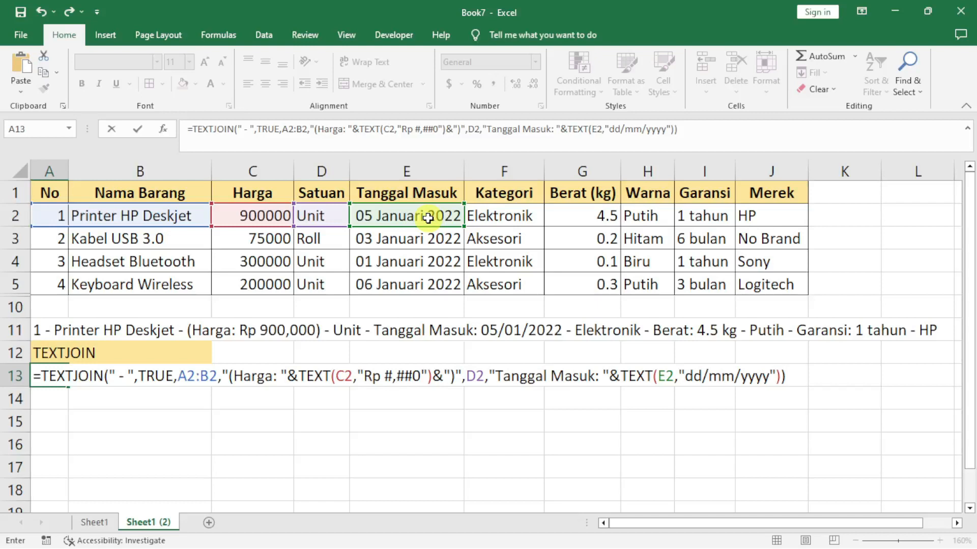
pyautogui.press('Return')
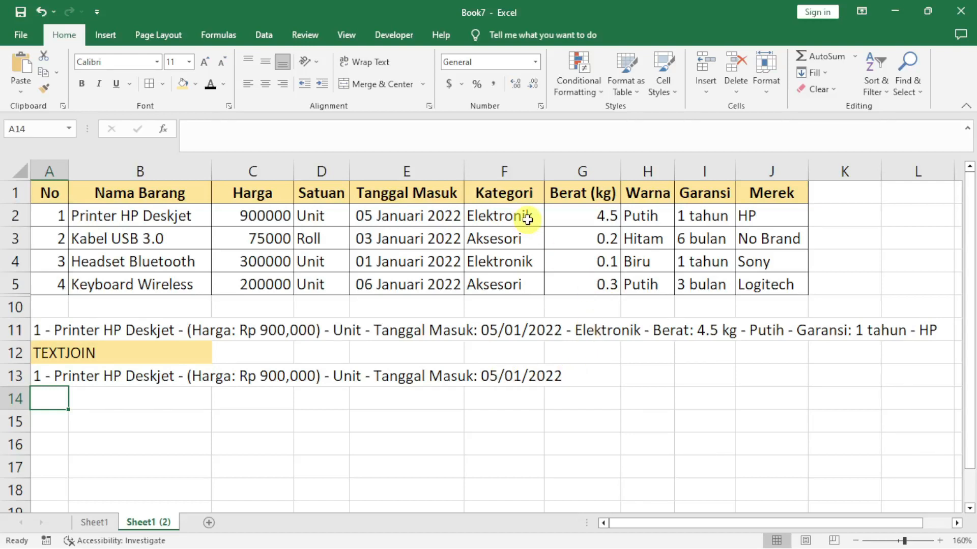
# - Add the item's category, cell F2, as the next text argument of the TEXTJOIN formula in A13
pyautogui.click(48, 368)
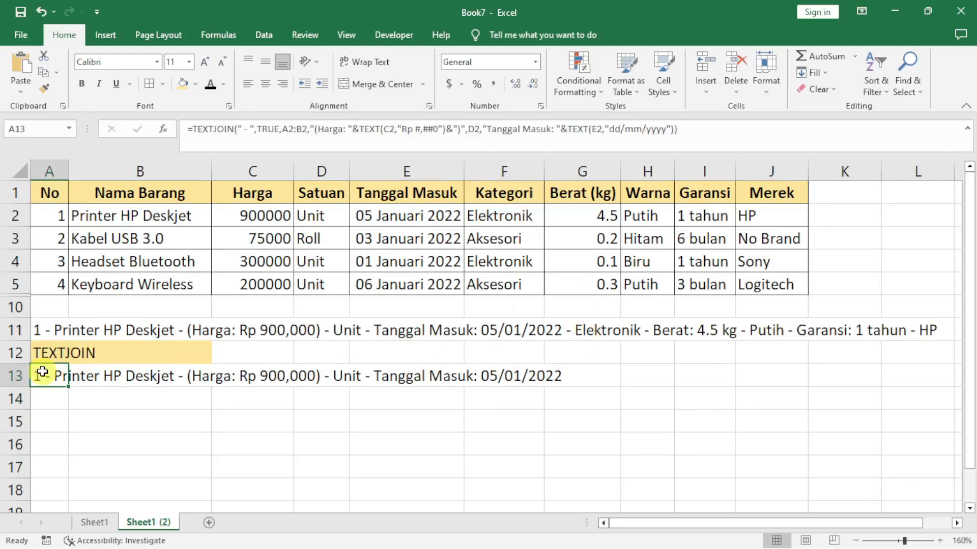
pyautogui.doubleClick(41, 371)
pyautogui.click(784, 376)
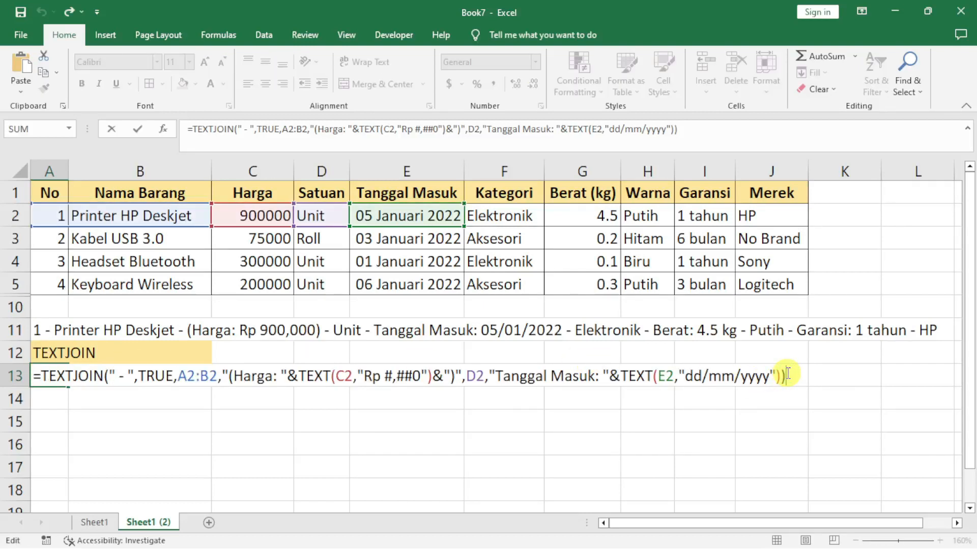
pyautogui.press('BackSpace')
pyautogui.write(',')
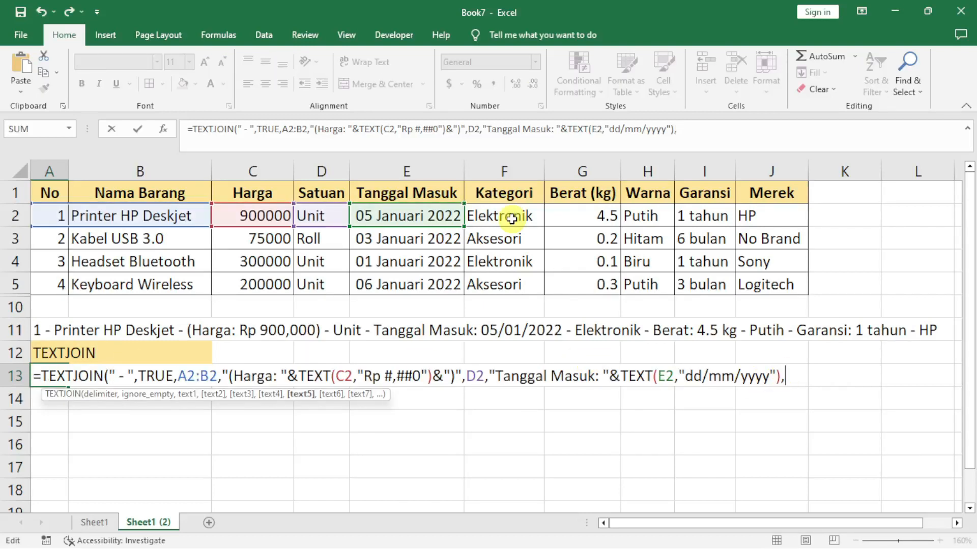
pyautogui.click(512, 219)
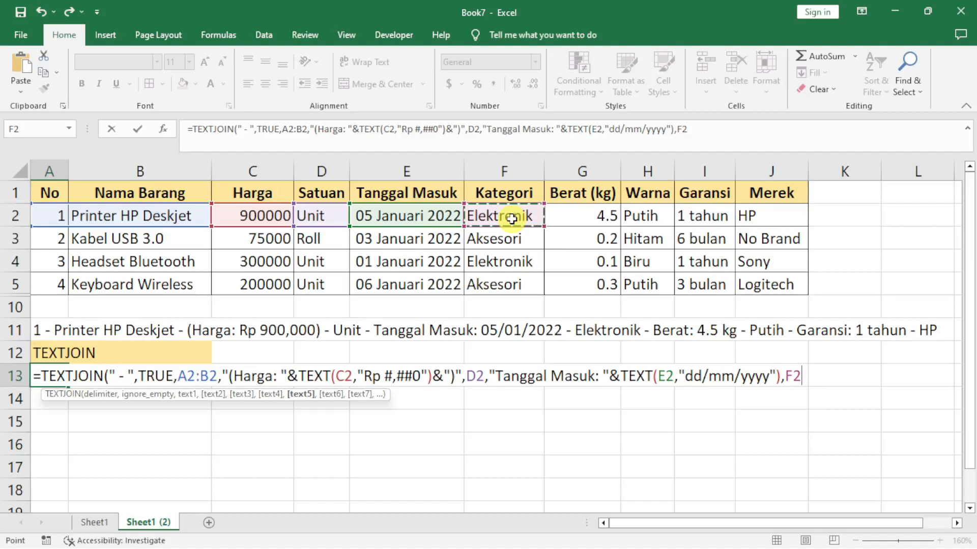
pyautogui.write(',')
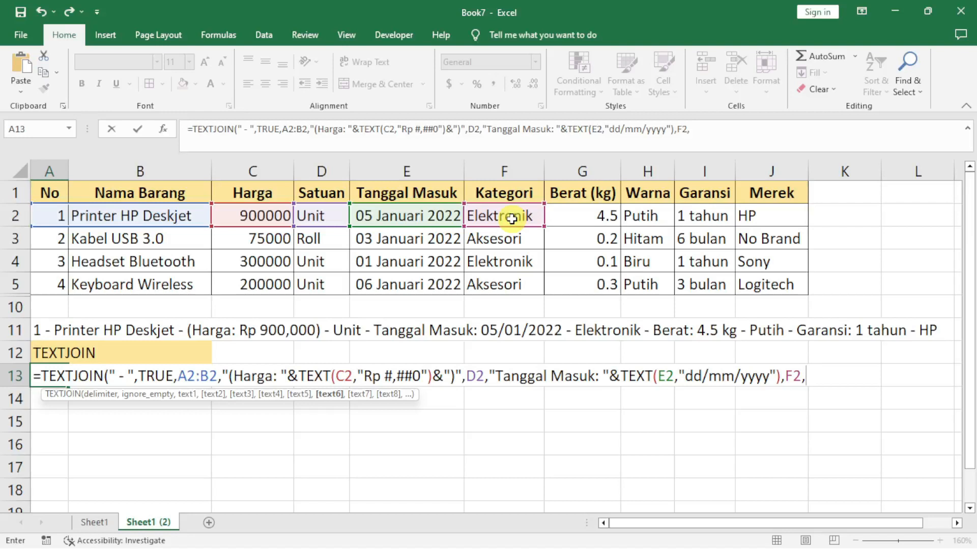
# - Extend the A13 formula after F2 with the weight argument "Berat: "&G2&" kg"
pyautogui.click(828, 381)
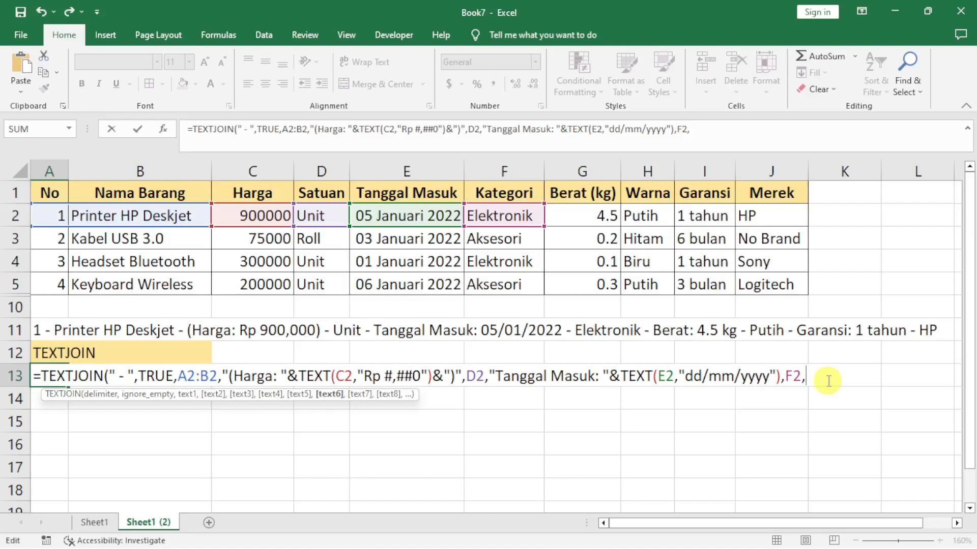
pyautogui.write("'")
pyautogui.press('BackSpace')
pyautogui.write('"BERAT')
pyautogui.press('BackSpace')
pyautogui.press('BackSpace')
pyautogui.press('BackSpace')
pyautogui.press('BackSpace')
pyautogui.write('erat:')
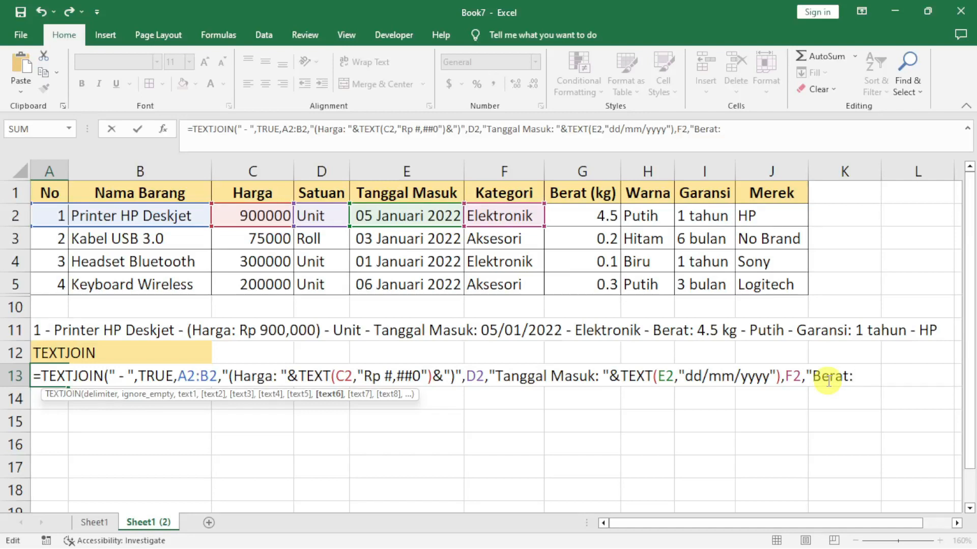
pyautogui.write(' "&')
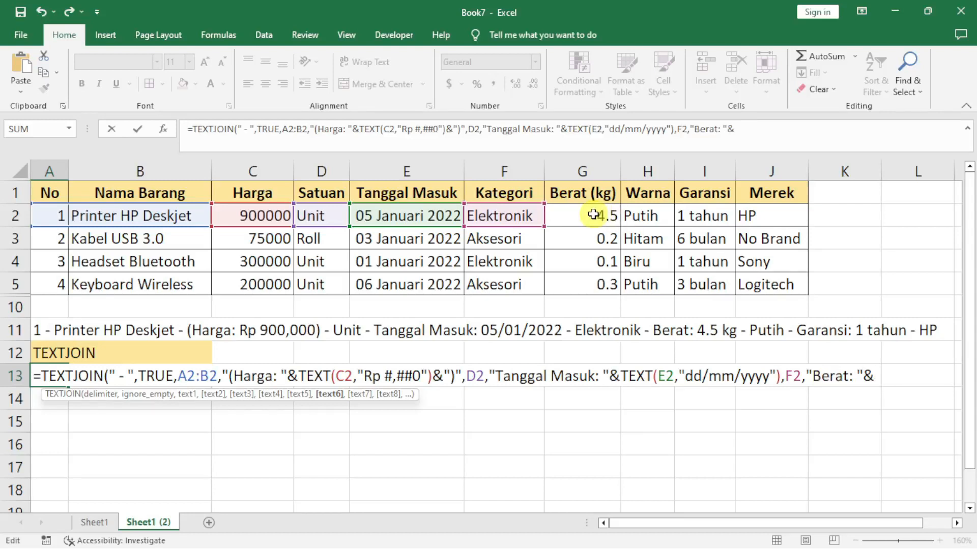
pyautogui.click(570, 215)
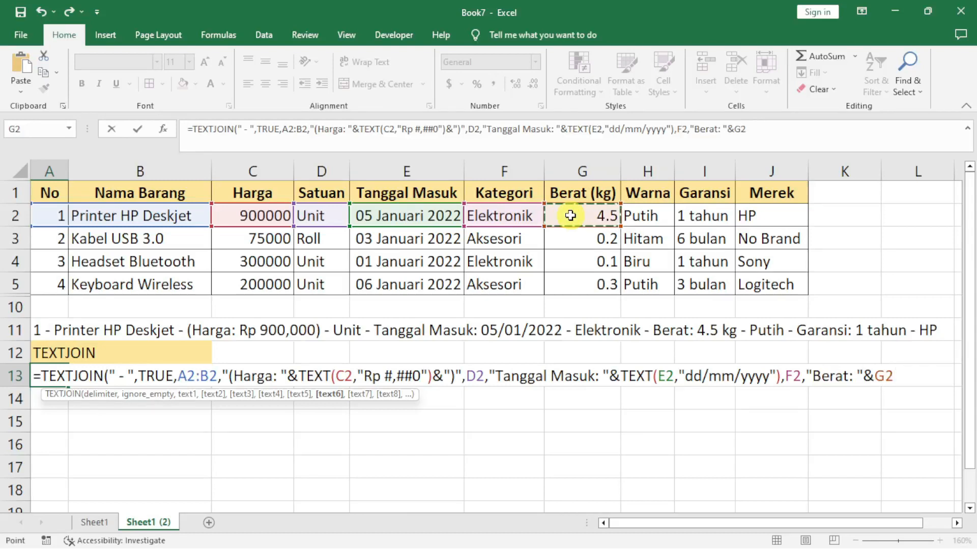
pyautogui.write('&')
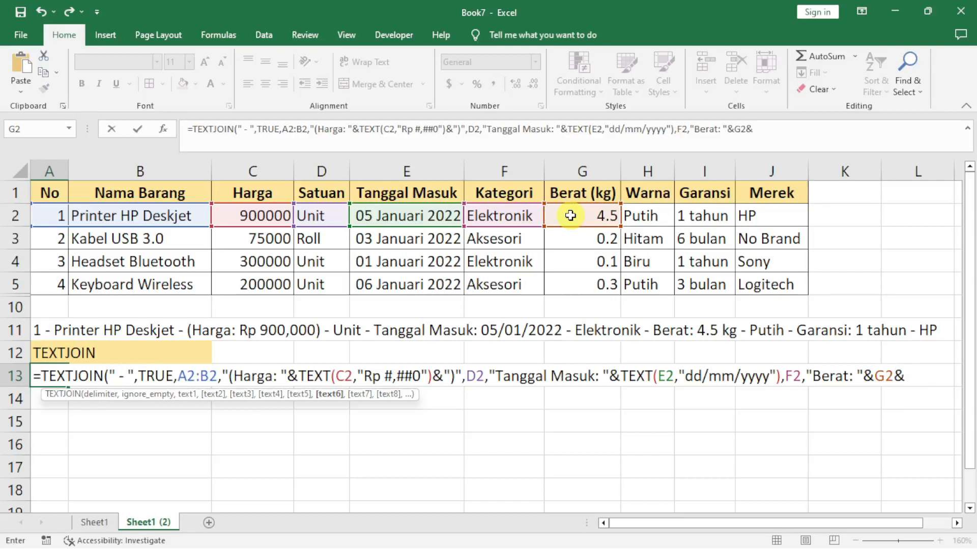
pyautogui.write('"')
pyautogui.write('kg",')
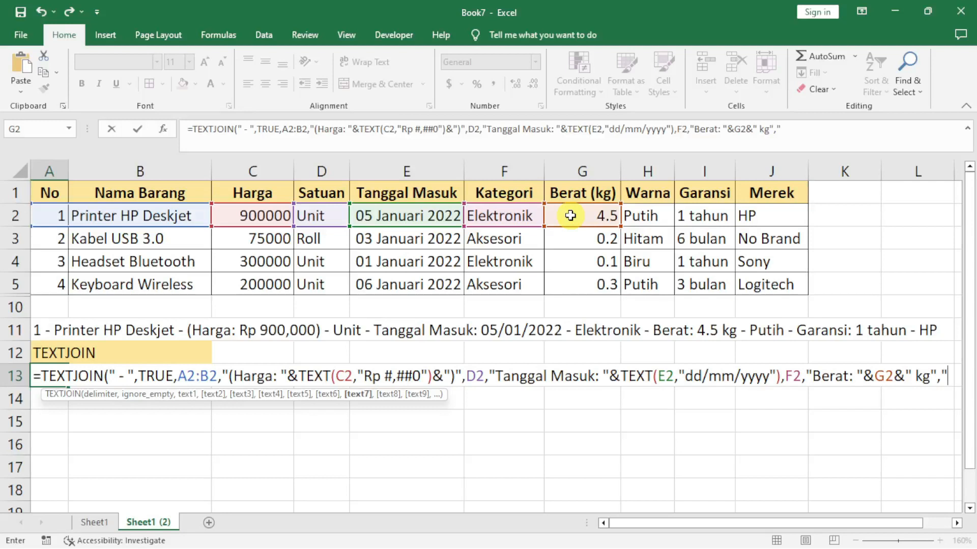
# - Add the warranty argument "Garansi "&I2 after the weight argument and commit the A13 formula
pyautogui.write('"Garansi')
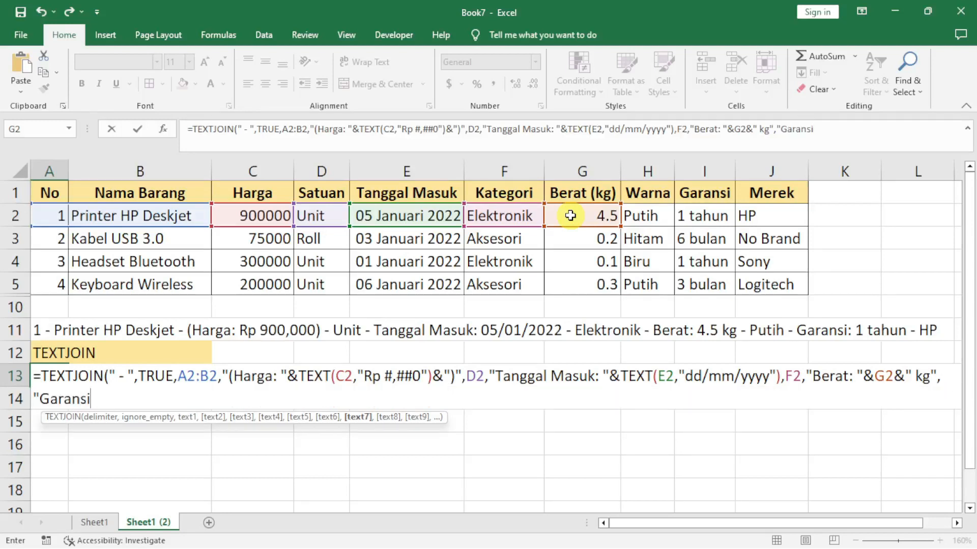
pyautogui.write('"')
pyautogui.press('BackSpace')
pyautogui.write('"&')
pyautogui.click(711, 216)
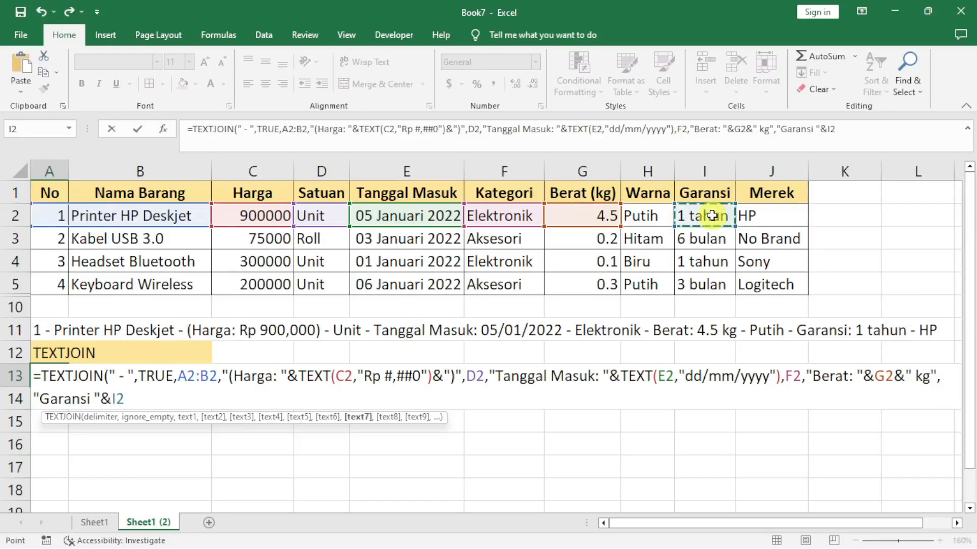
pyautogui.press('Return')
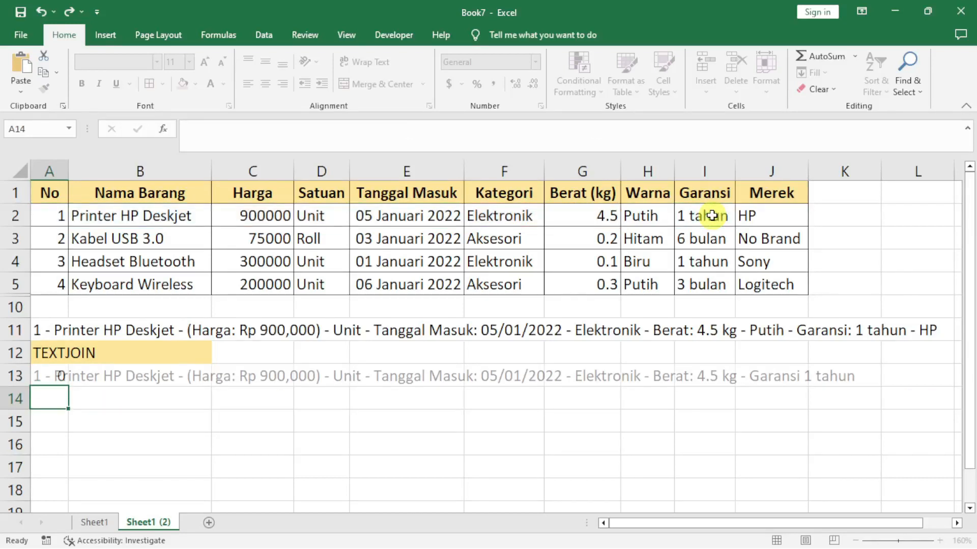
# - Insert the item's colour, cell H2, as an argument between the weight and "Garansi " arguments of the A13 formula
pyautogui.click(47, 380)
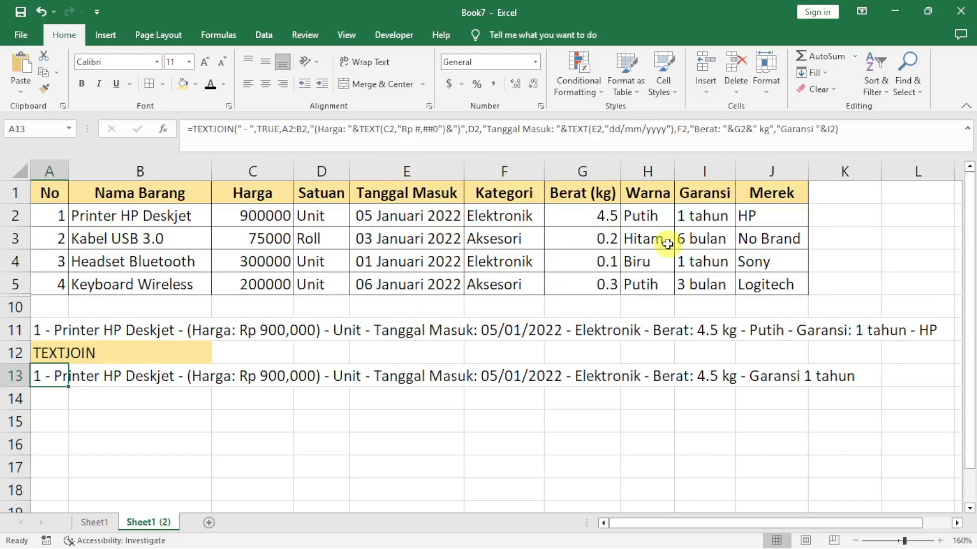
pyautogui.click(651, 215)
pyautogui.doubleClick(52, 377)
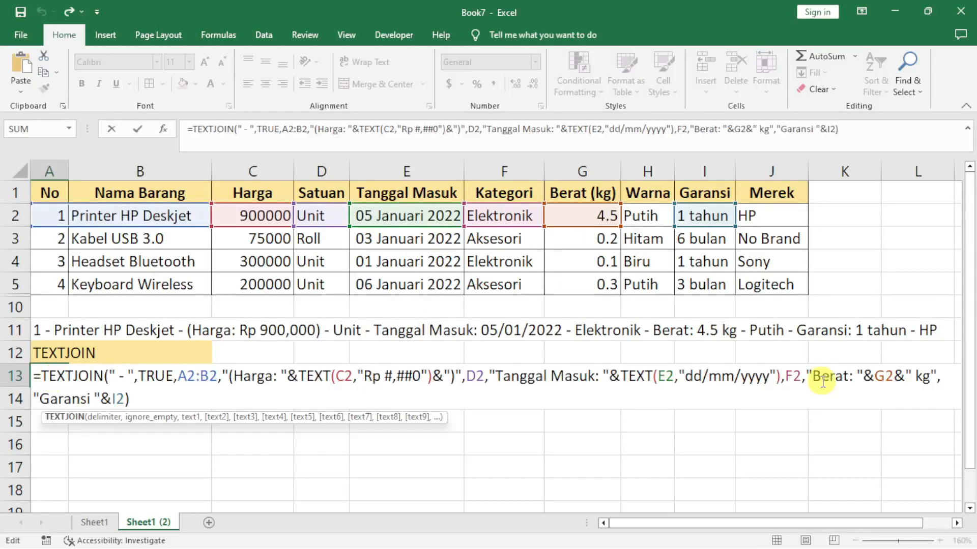
pyautogui.click(955, 376)
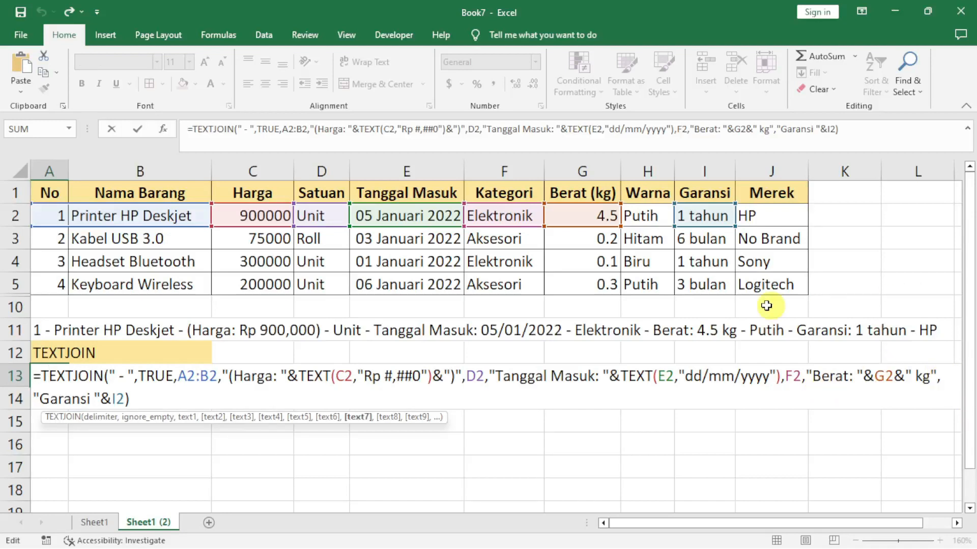
pyautogui.click(653, 220)
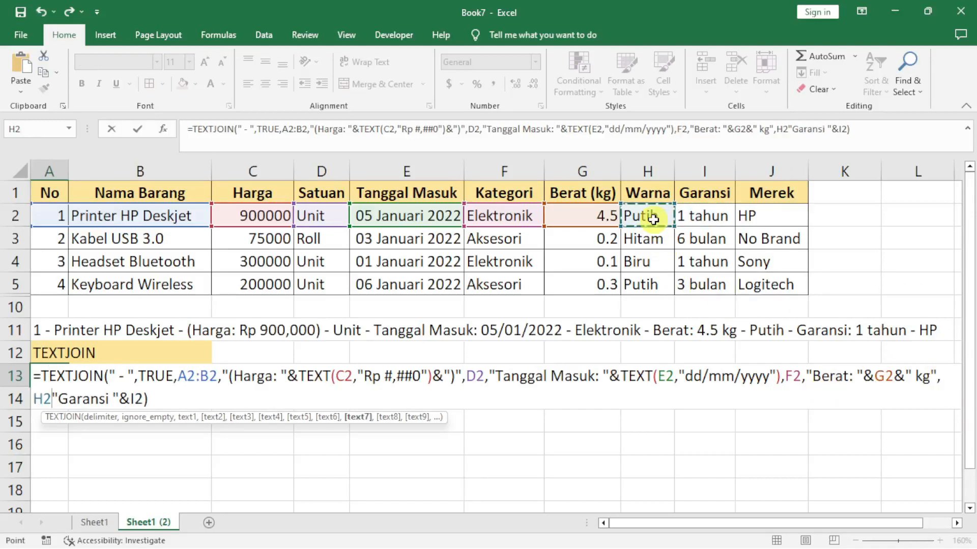
pyautogui.write(',')
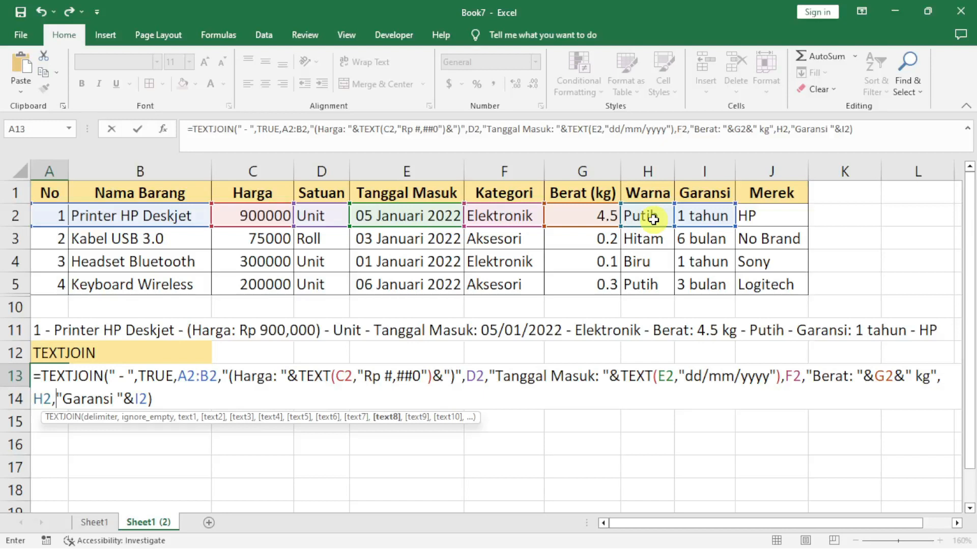
pyautogui.press('Return')
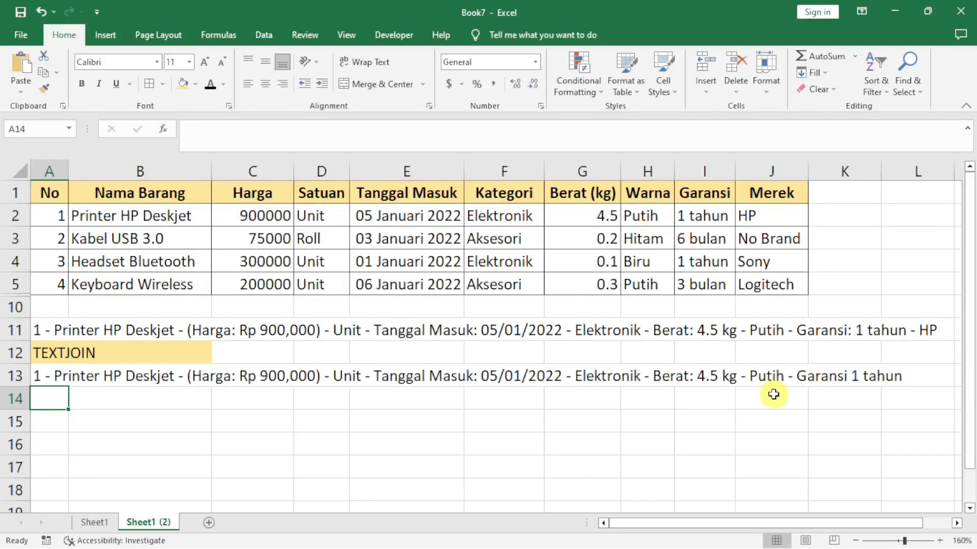
# - Append ,J2 for the item's brand to the end of the A13 formula and try to commit it
pyautogui.click(816, 376)
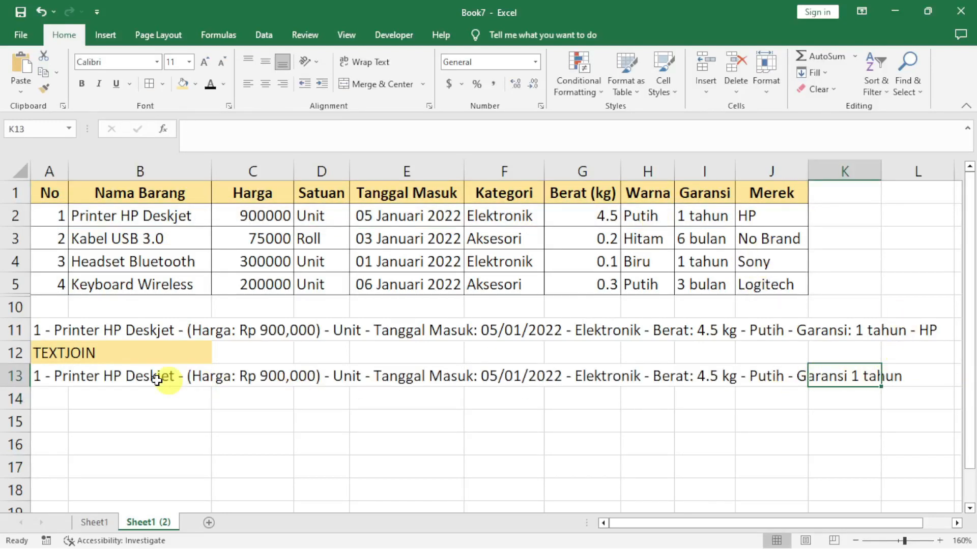
pyautogui.click(59, 376)
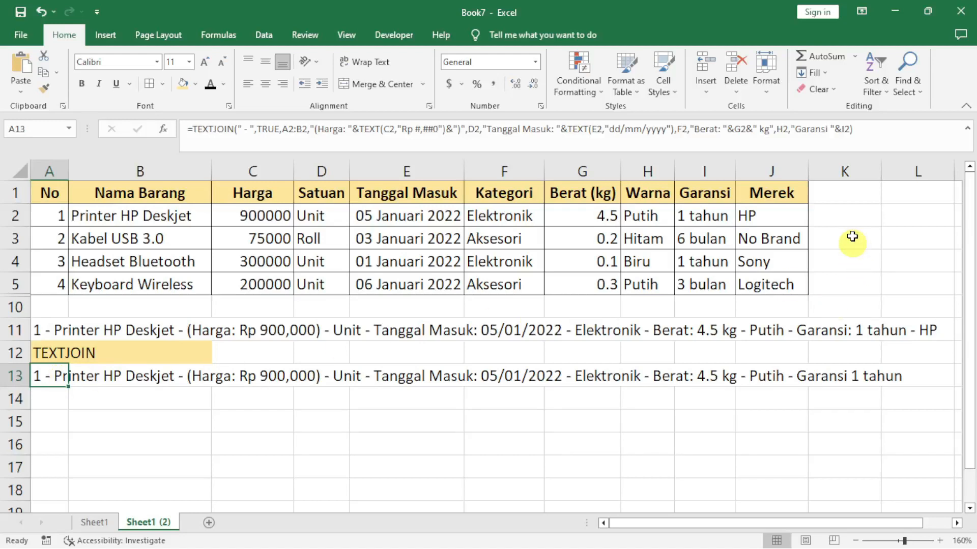
pyautogui.press('F2')
pyautogui.write(',')
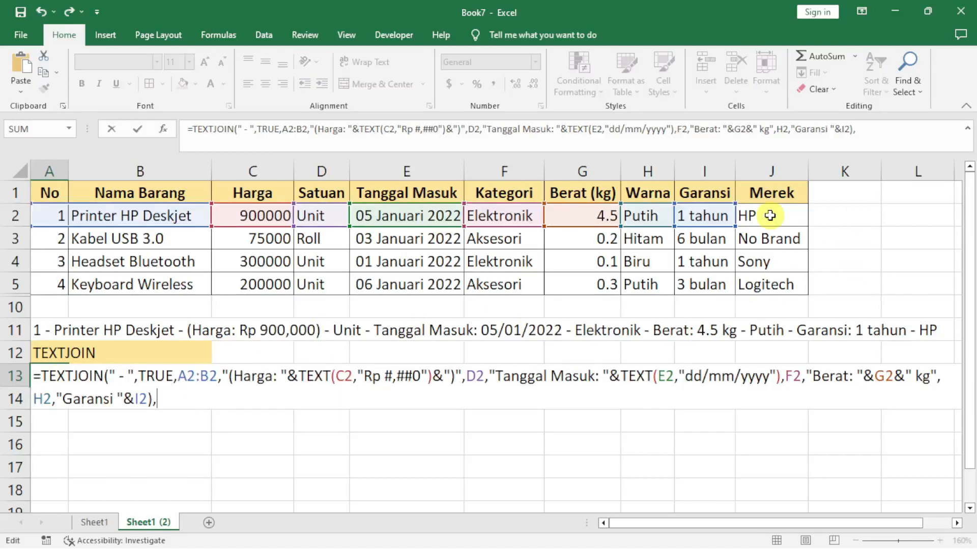
pyautogui.click(770, 215)
pyautogui.press('Return')
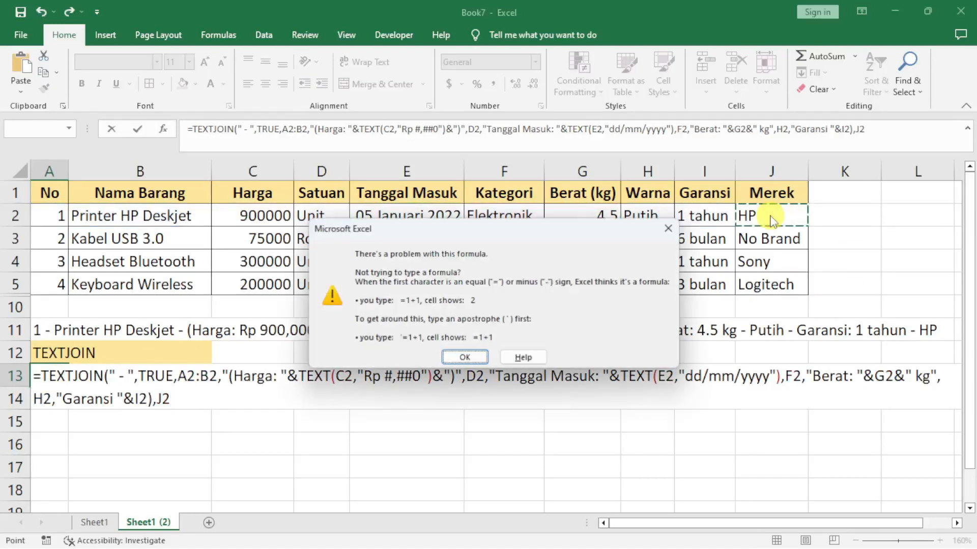
# - Move the TEXTJOIN closing parenthesis in A13 from after I2 to after J2 and commit the formula
pyautogui.press('Return')
pyautogui.press('Left')
pyautogui.press('Left')
pyautogui.press('Left')
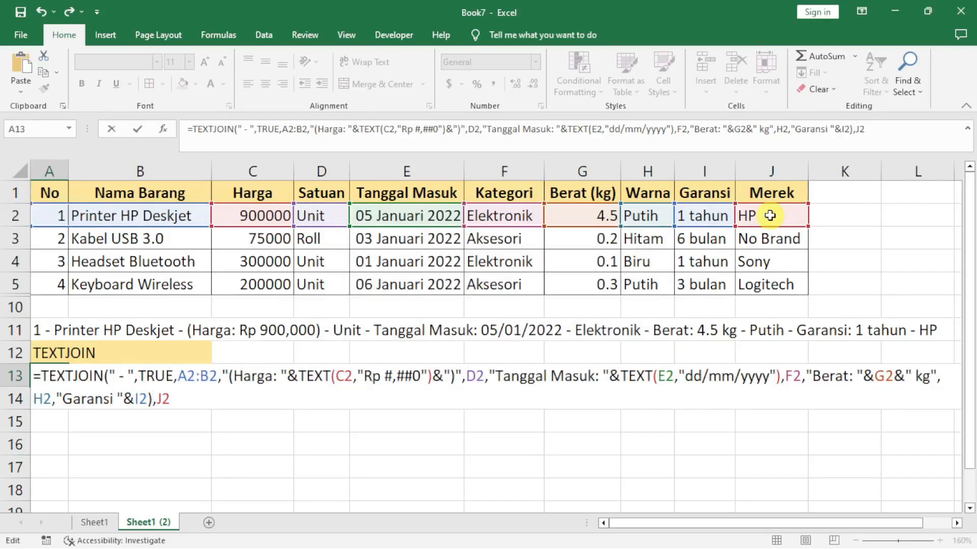
pyautogui.press('BackSpace')
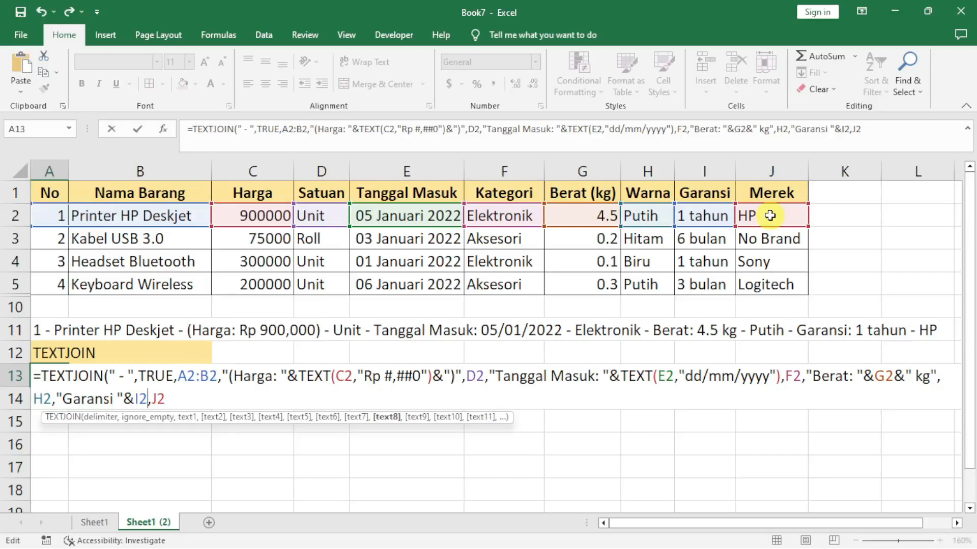
pyautogui.press('Right')
pyautogui.press('Right')
pyautogui.press('Right')
pyautogui.write(')')
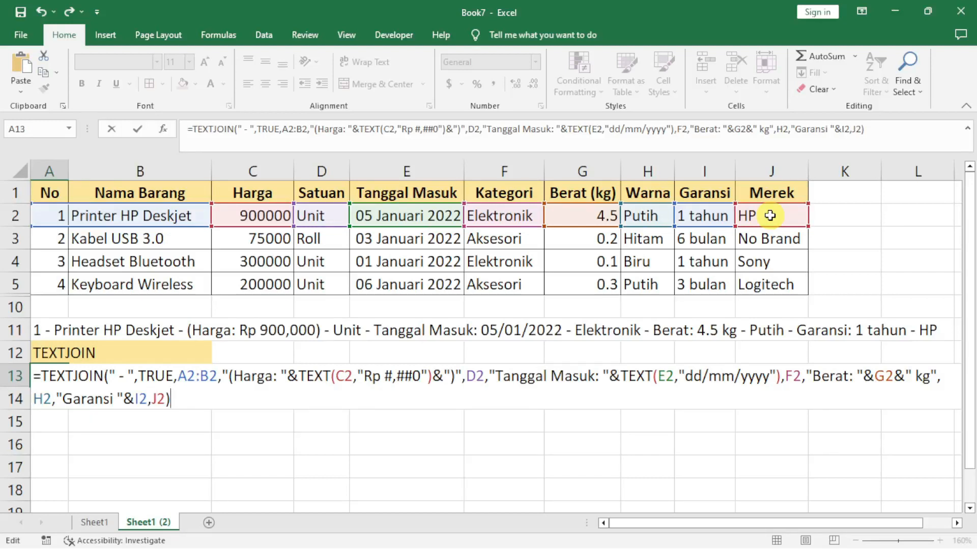
pyautogui.press('Return')
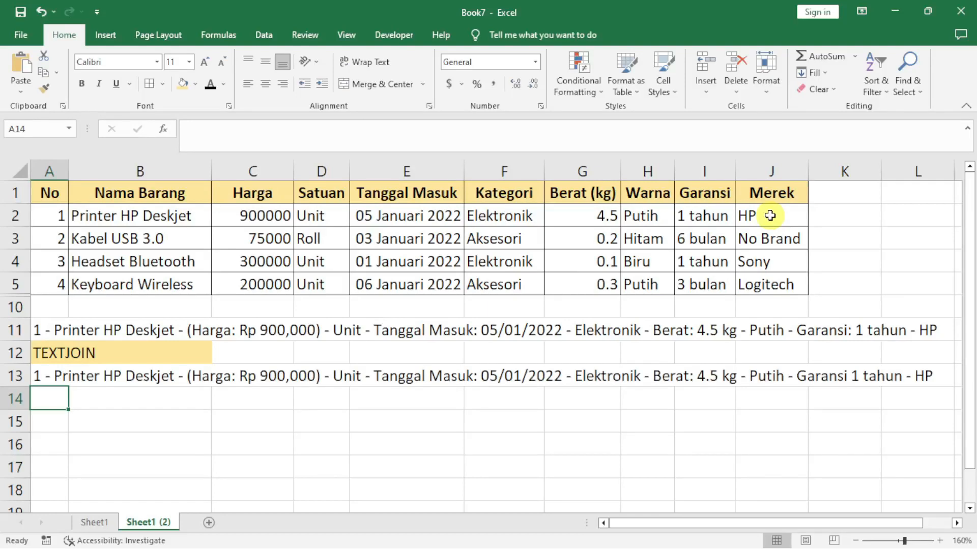
# - Examine the combined text along row 13 and compare it with the sample in row 11
pyautogui.press('Up')
pyautogui.press('Right')
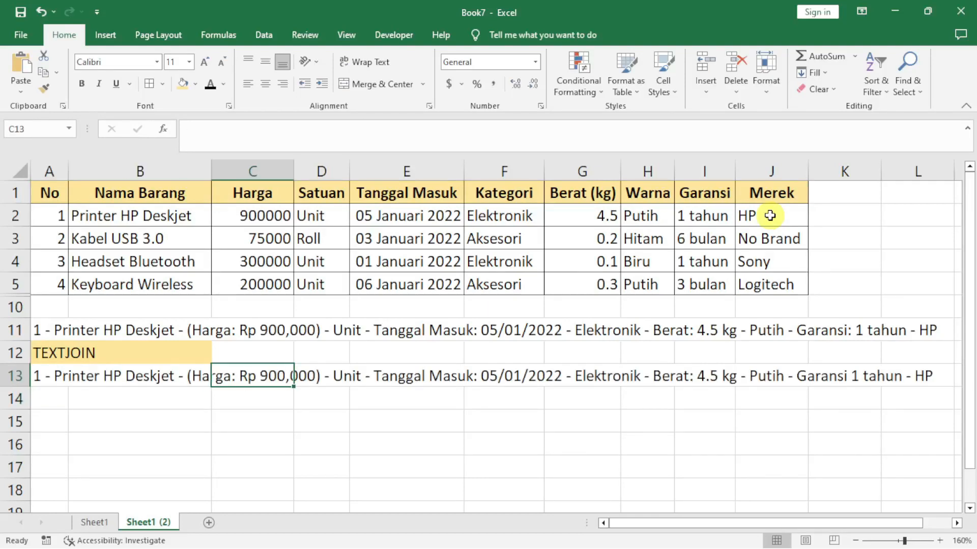
pyautogui.press('Right')
pyautogui.press('Right')
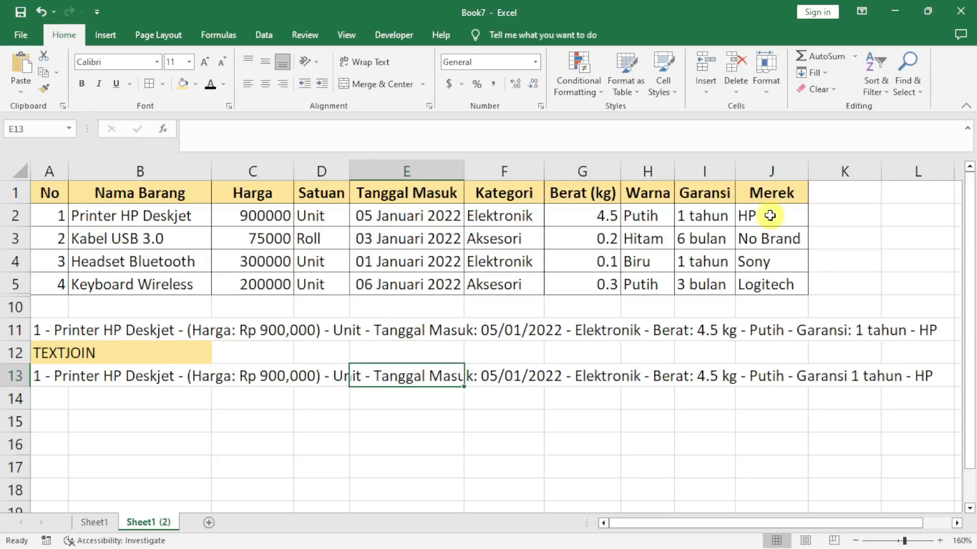
pyautogui.press('Right')
pyautogui.press('Right')
pyautogui.press('Right')
pyautogui.press('Right')
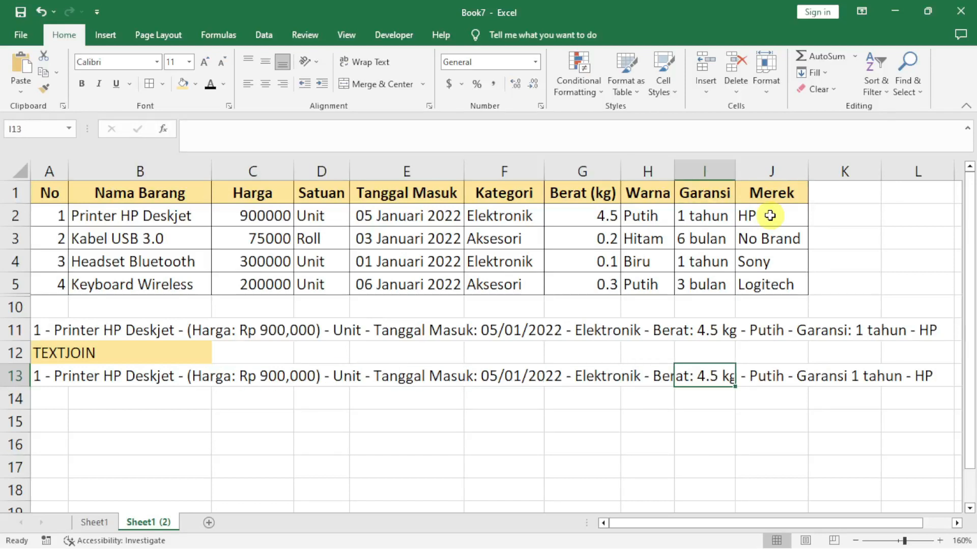
pyautogui.press('Right')
pyautogui.press('Right')
pyautogui.press('Right')
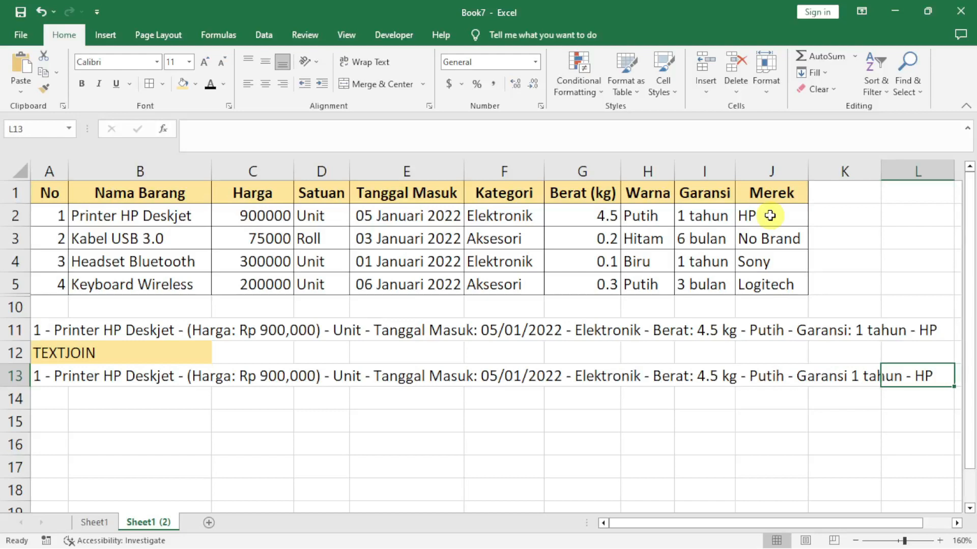
pyautogui.press('Left')
pyautogui.press('Left')
pyautogui.press('Left')
pyautogui.press('Left')
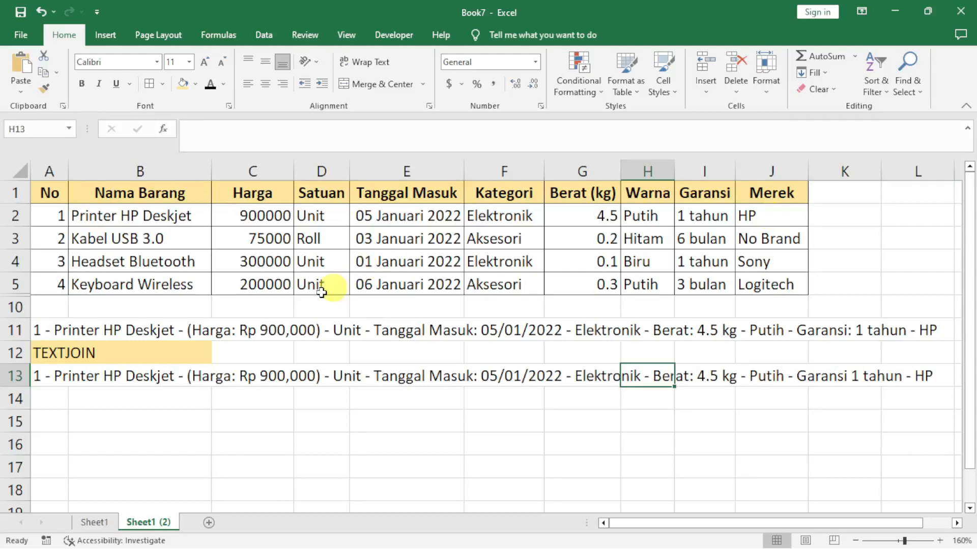
# - Fill the TEXTJOIN formula from A13 down to A16 to cover the remaining items
pyautogui.click(53, 376)
pyautogui.moveTo(77, 387); pyautogui.dragTo(115, 443)
pyautogui.click(168, 486)
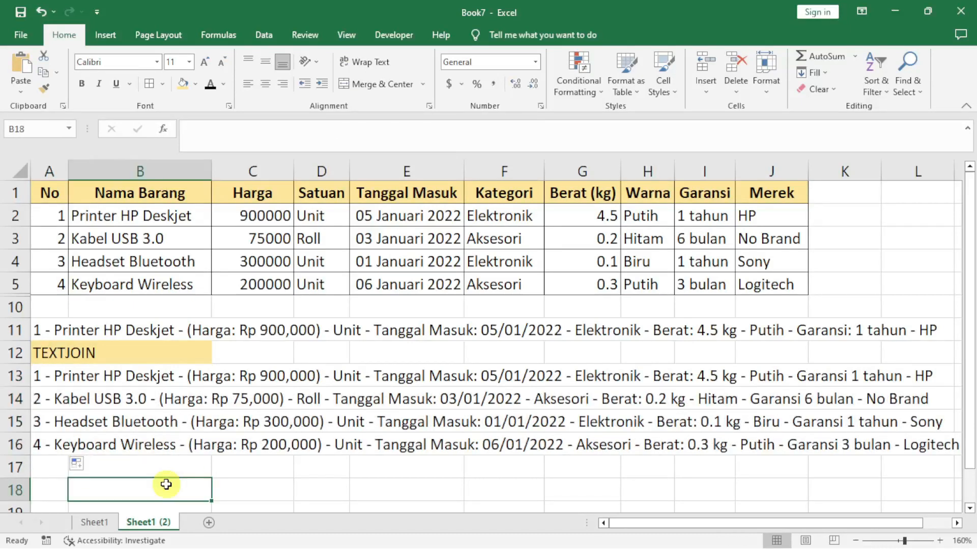
pyautogui.click(188, 468)
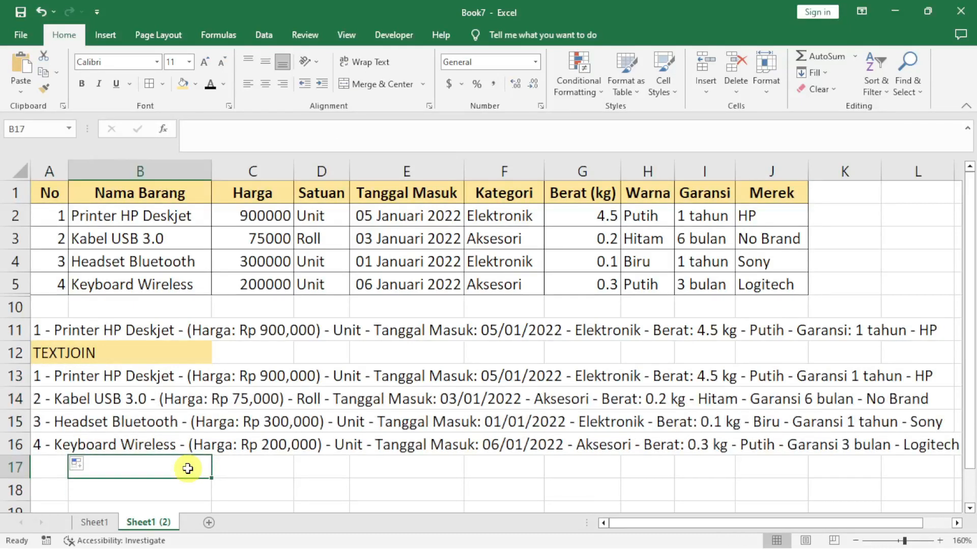